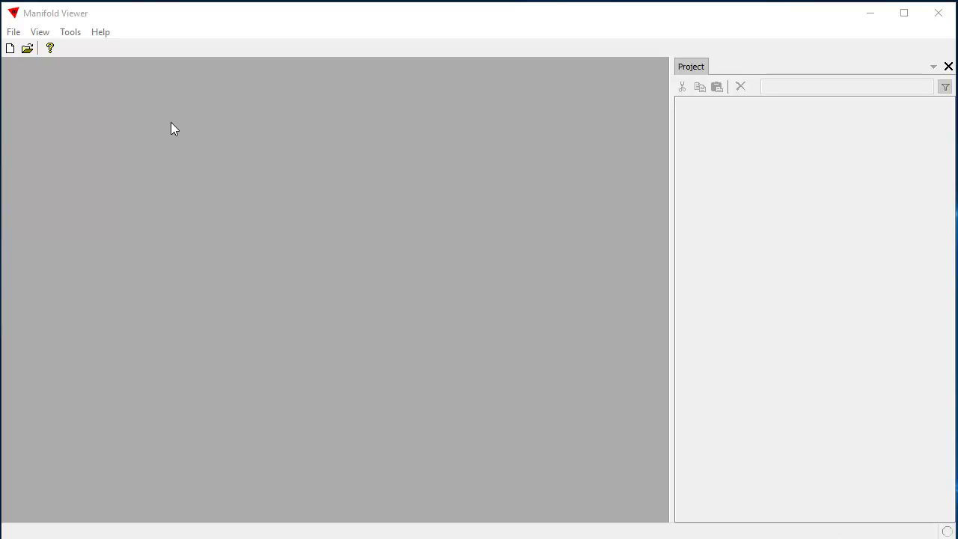
Step: Open the merge_and_clip_examples.map project from C:\data
left_click(129, 20)
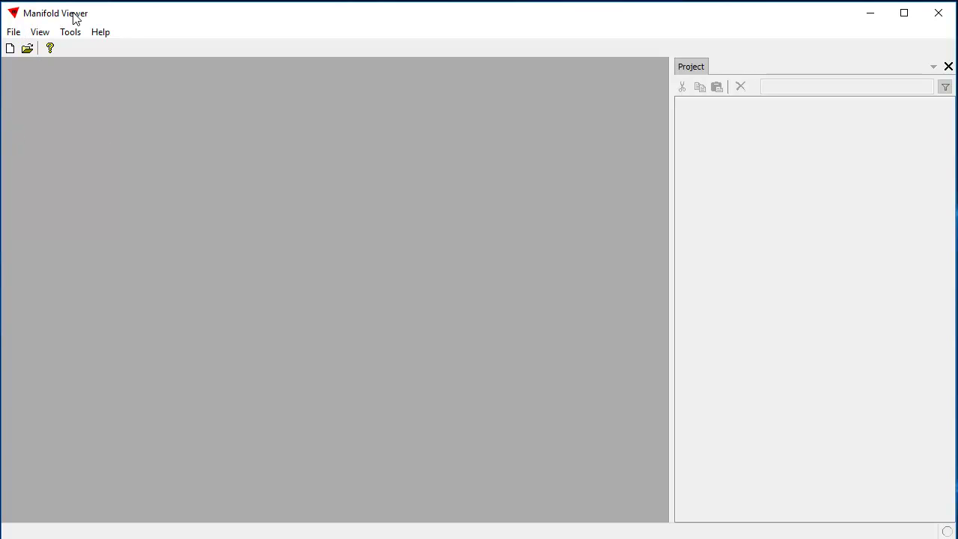
left_click(13, 33)
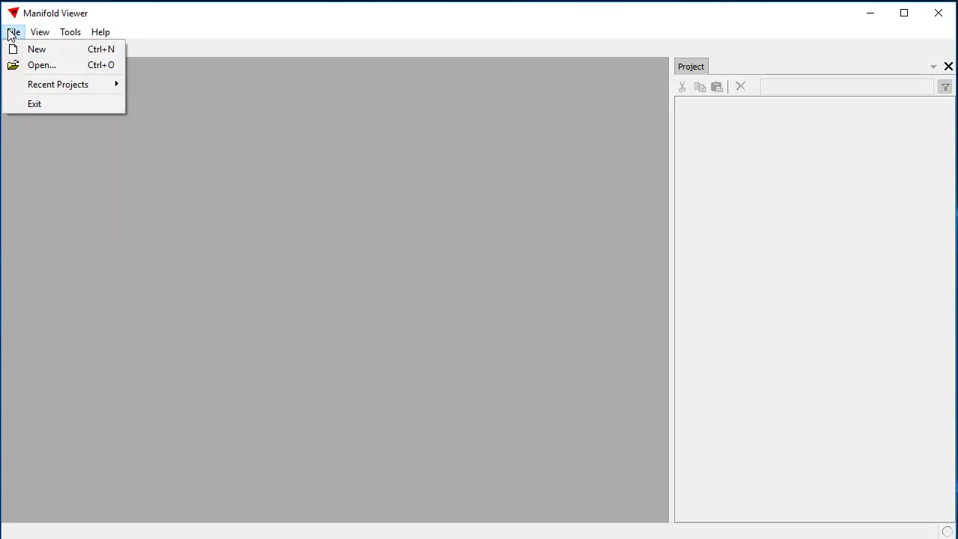
left_click(30, 66)
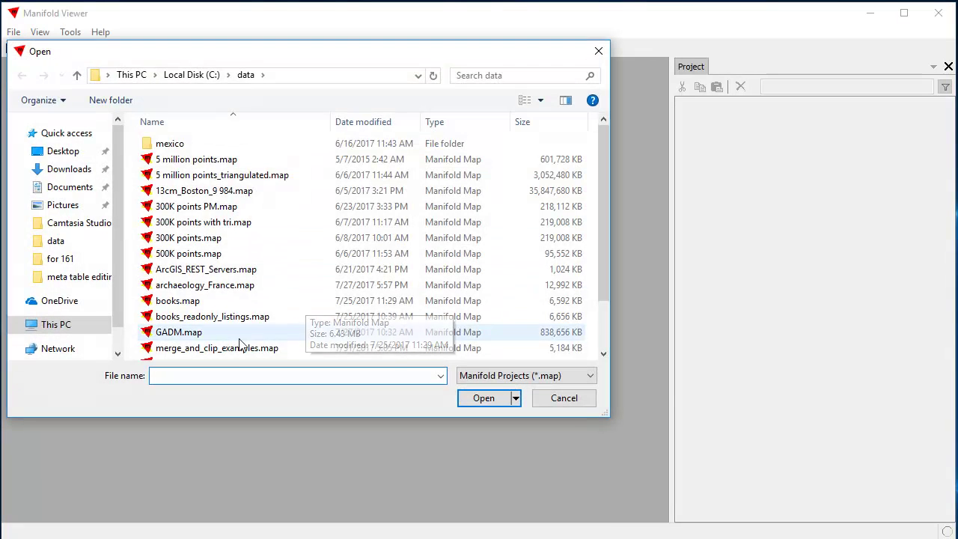
left_click(247, 349)
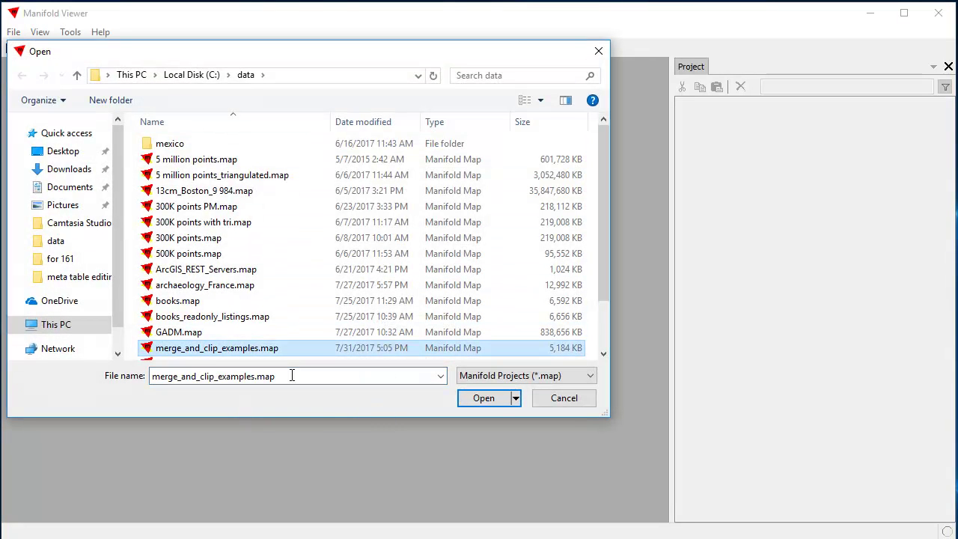
left_click(485, 400)
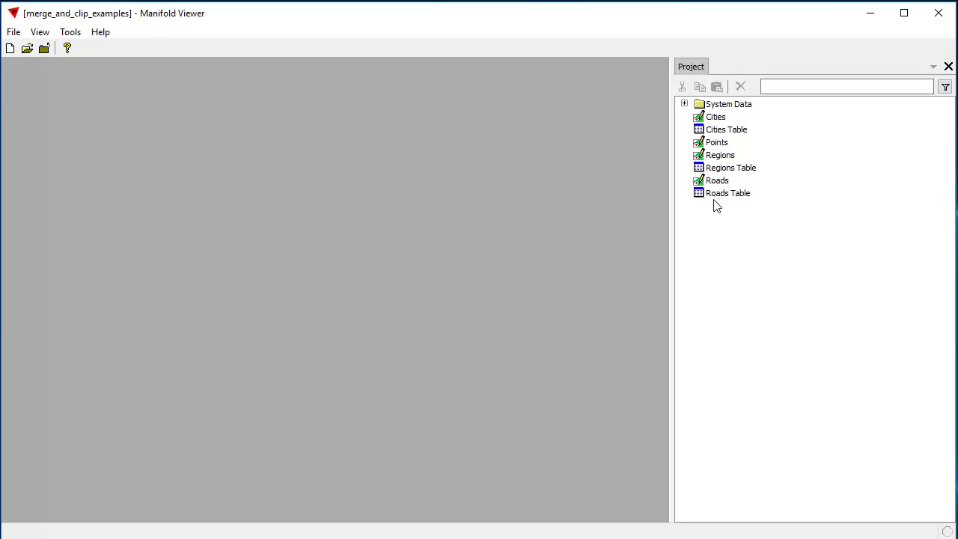
Step: Preview the Regions drawing, then create a new Map from Regions and open it
left_click(722, 157)
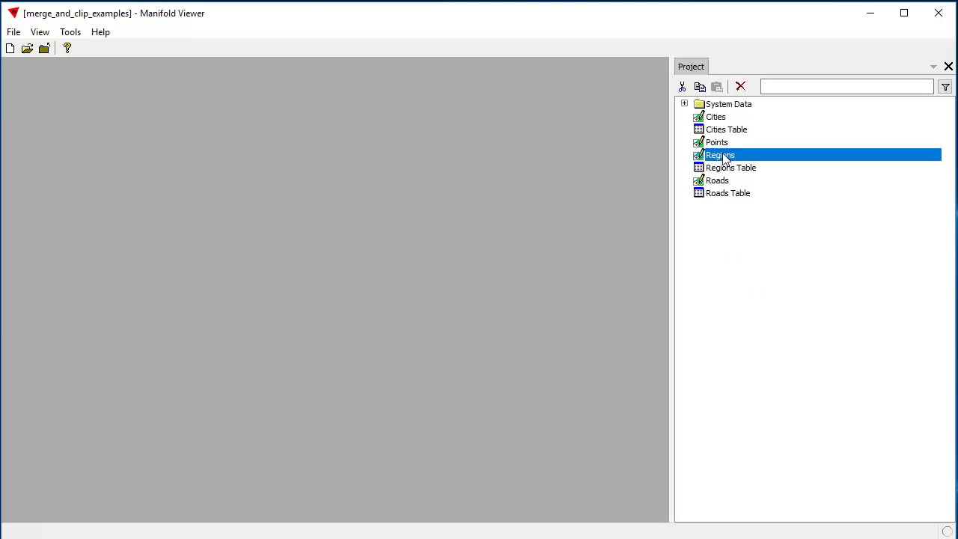
double_click(723, 157)
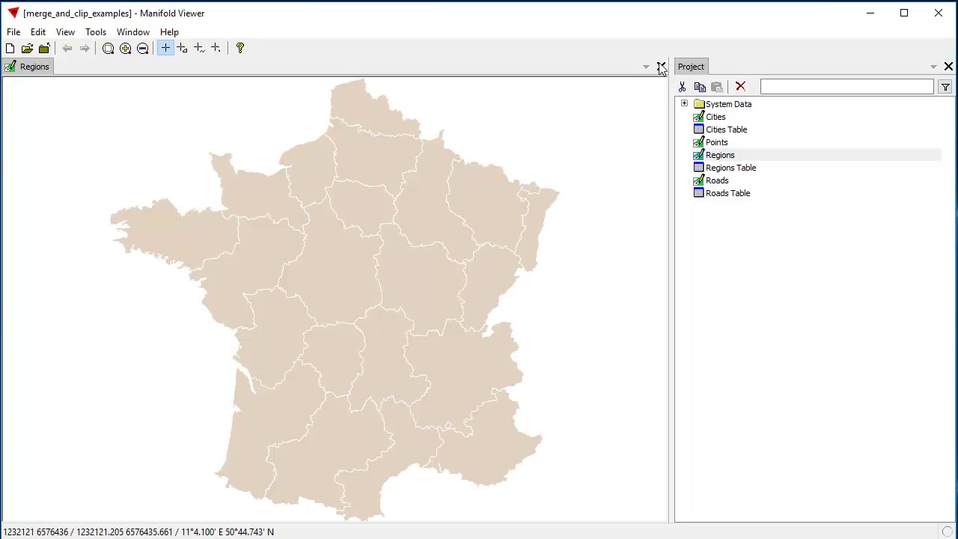
left_click(660, 66)
right_click(720, 157)
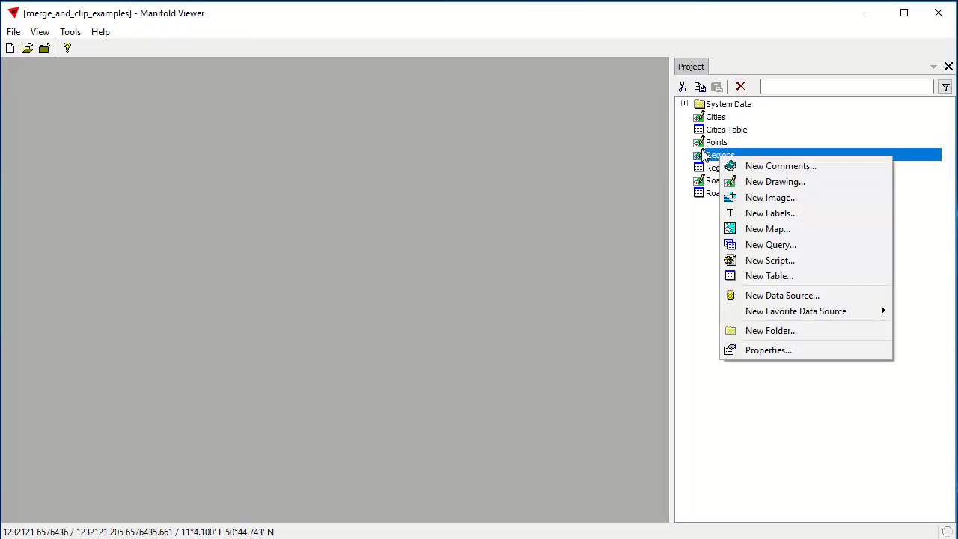
left_click(781, 227)
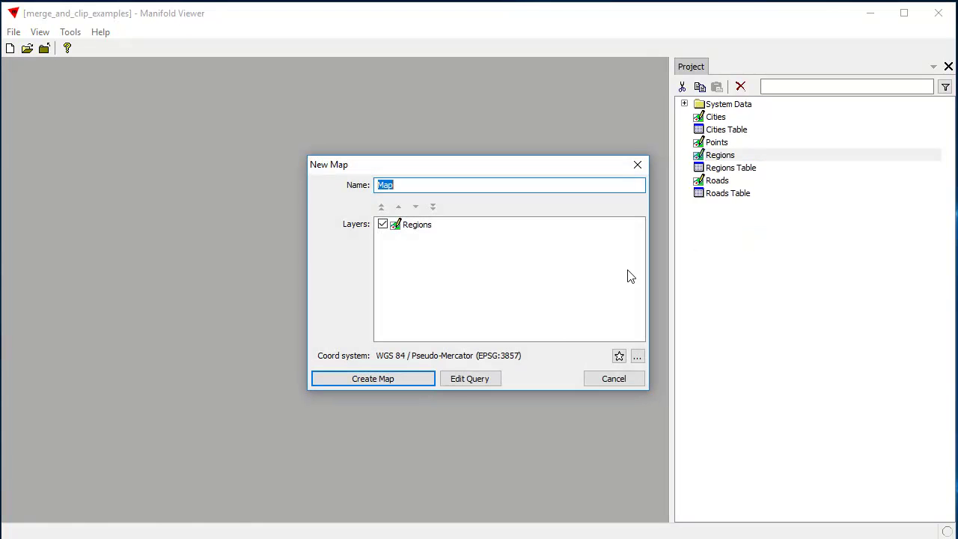
left_click(416, 376)
double_click(730, 142)
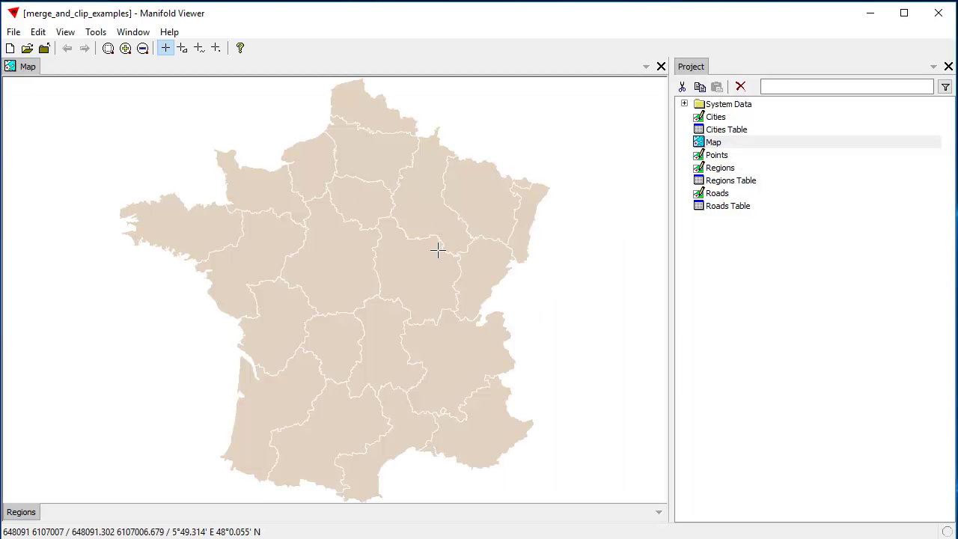
Step: Add the Roads layer to the map, zoom to its extent and back, then hide it
left_click_drag(719, 194, 266, 224)
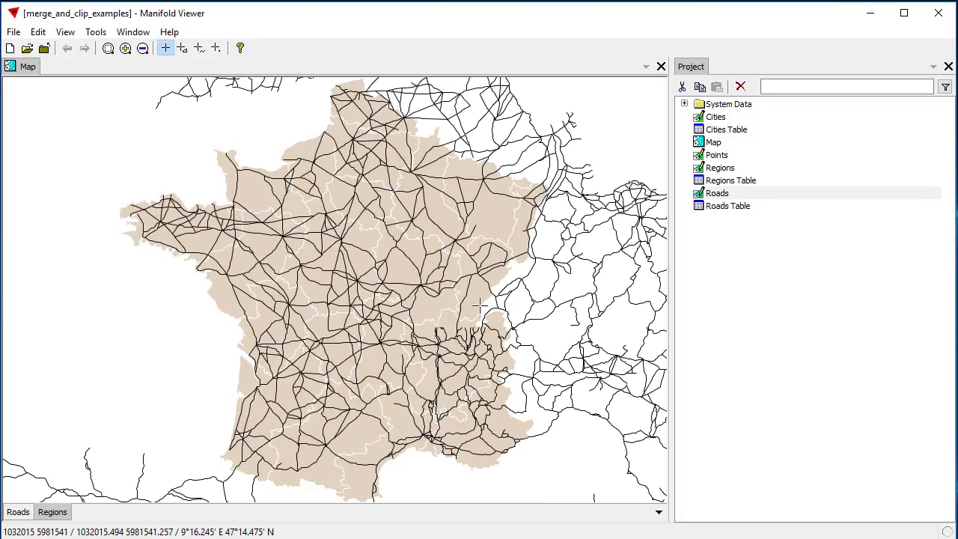
right_click(21, 512)
left_click(59, 536)
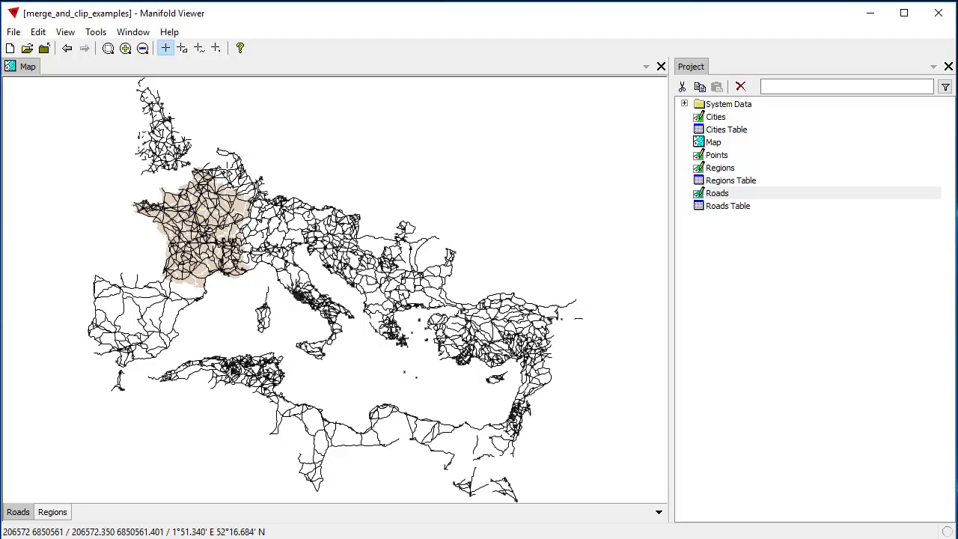
left_click(66, 49)
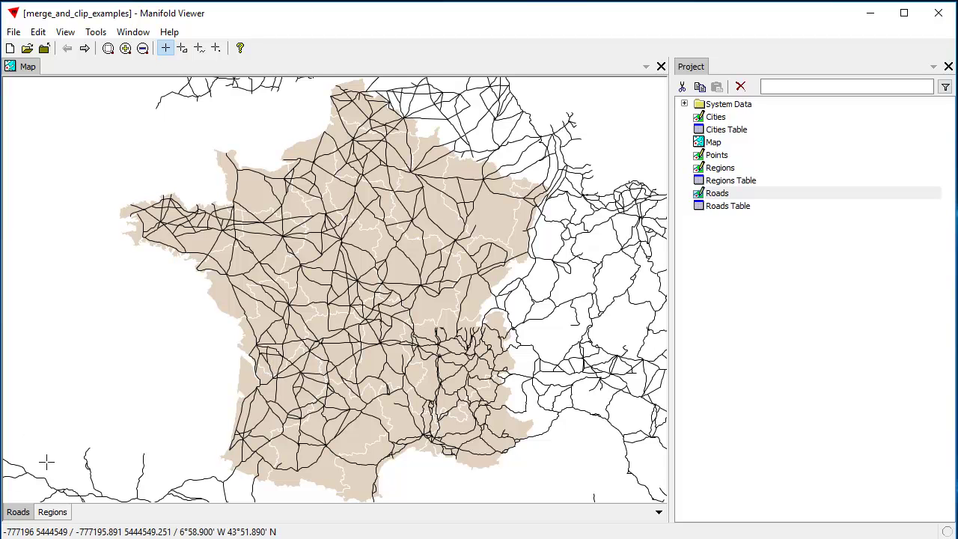
left_click(18, 513)
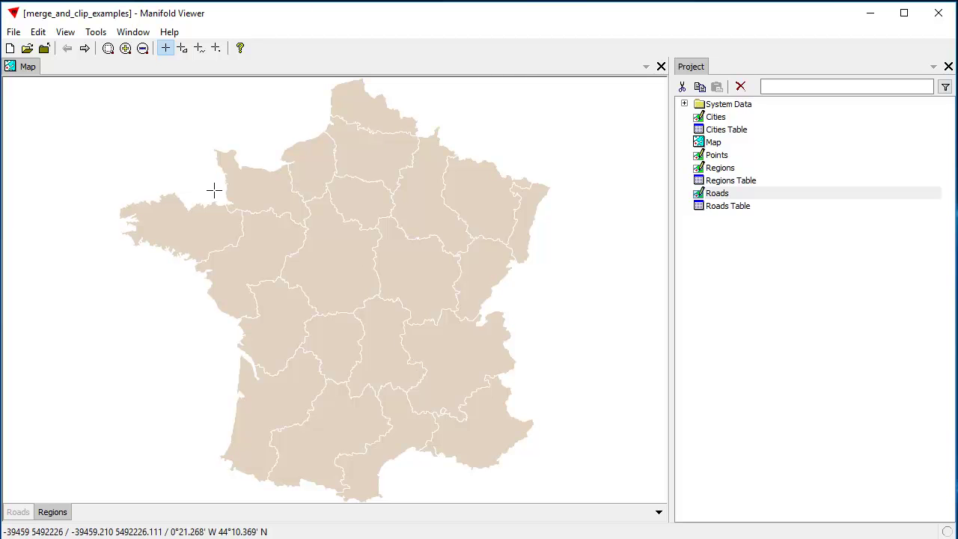
Step: Run the Union Areas transform on Regions, adding the merged result as new components
left_click(37, 31)
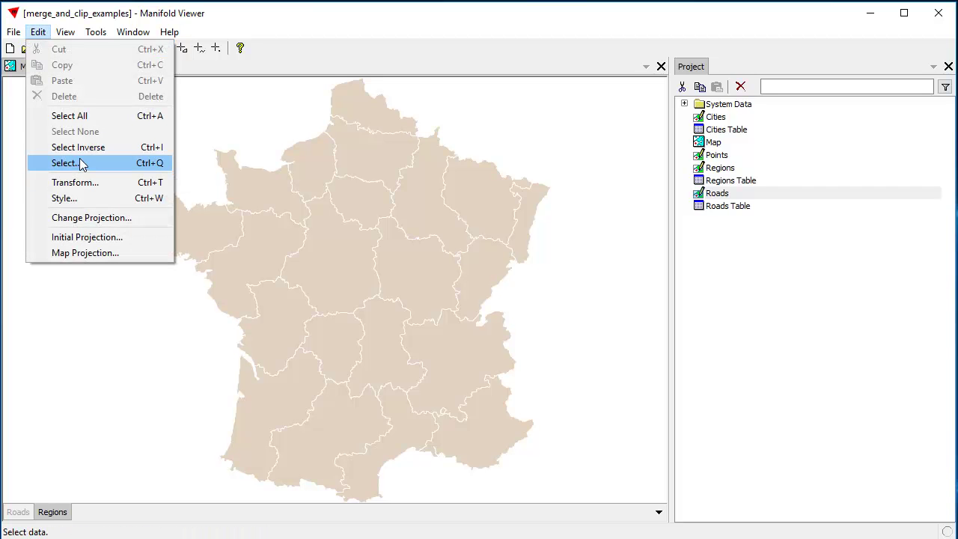
left_click(74, 183)
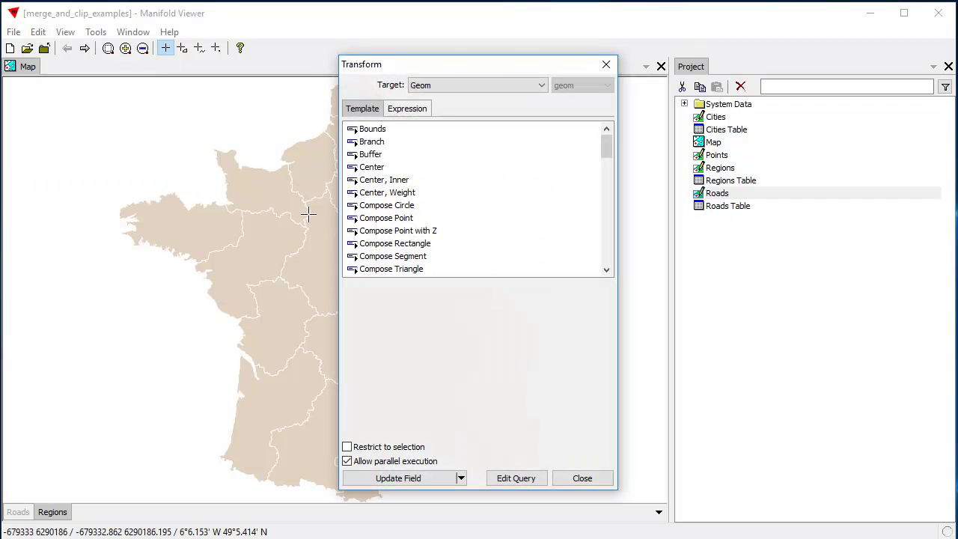
left_click_drag(485, 67, 163, 51)
left_click_drag(285, 131, 298, 232)
left_click(66, 228)
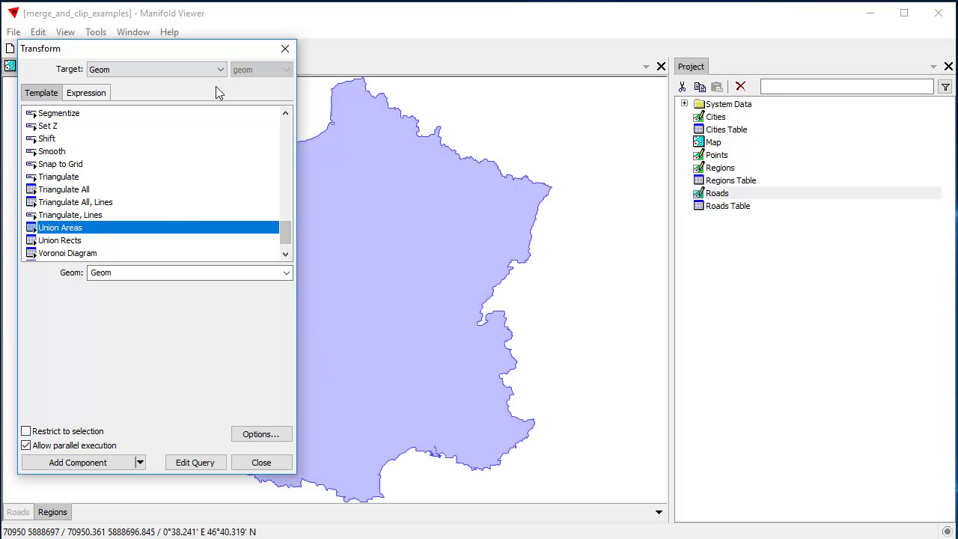
left_click_drag(229, 54, 211, 55)
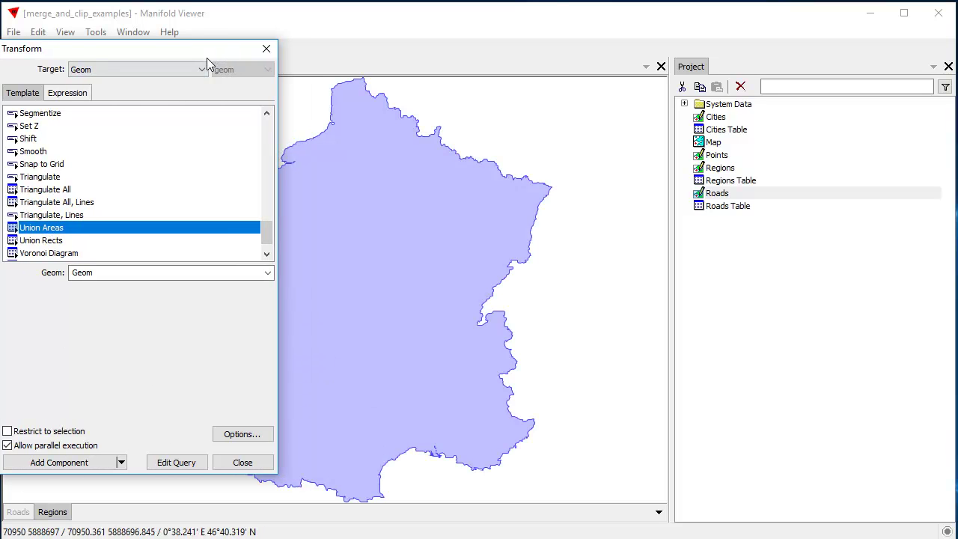
left_click(67, 463)
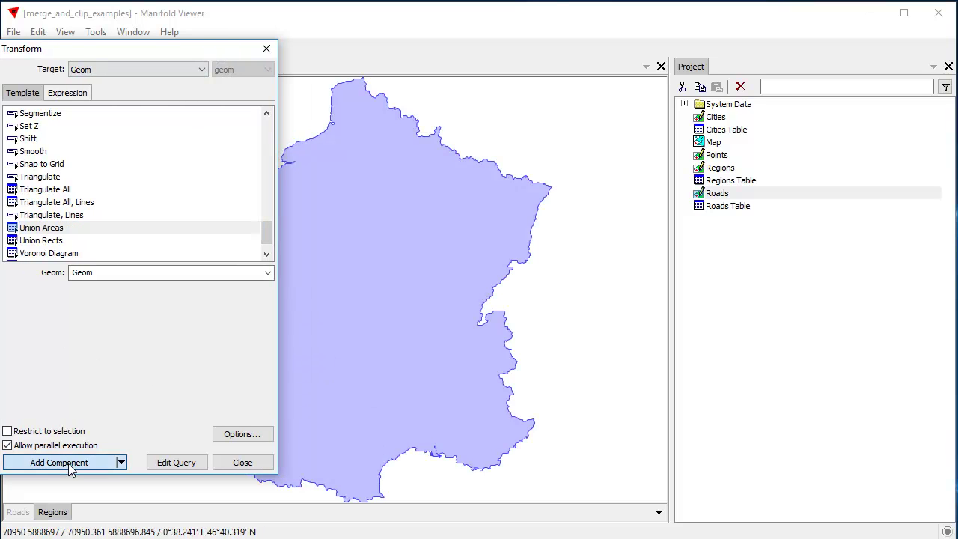
left_click(242, 463)
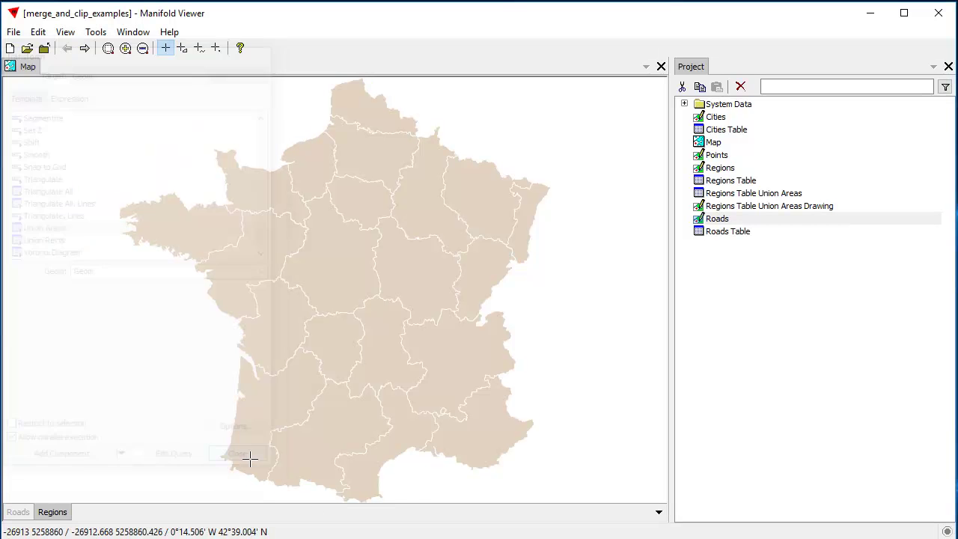
Step: Preview the new union drawing, then select the Regions Table Union Areas table
double_click(795, 208)
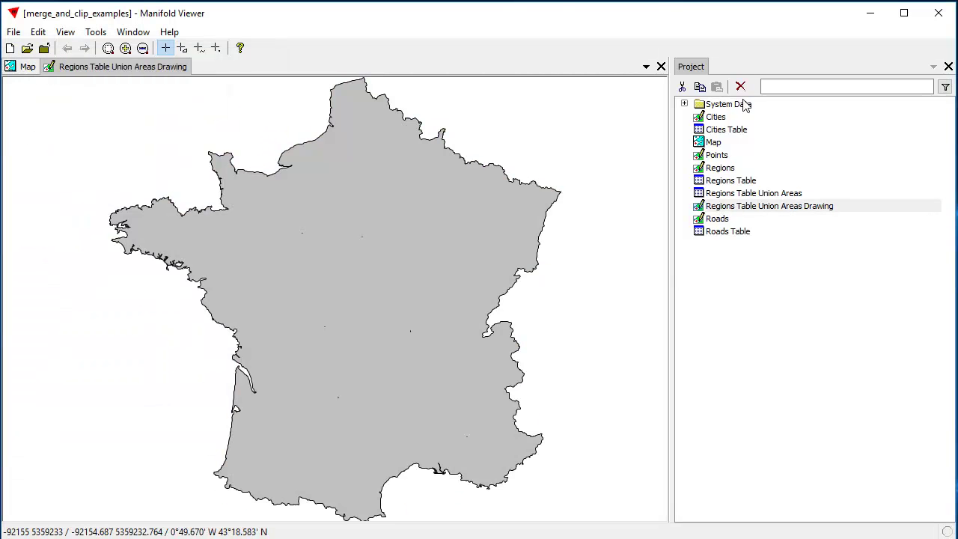
left_click(660, 67)
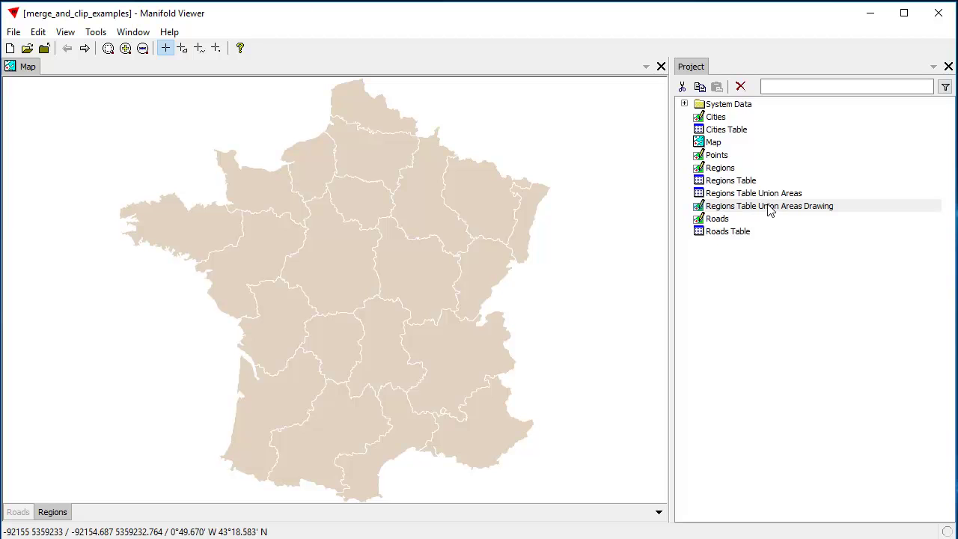
left_click(765, 194)
left_click(767, 206)
left_click(763, 195)
left_click(768, 207)
left_click(764, 194)
left_click(766, 209)
left_click(765, 196)
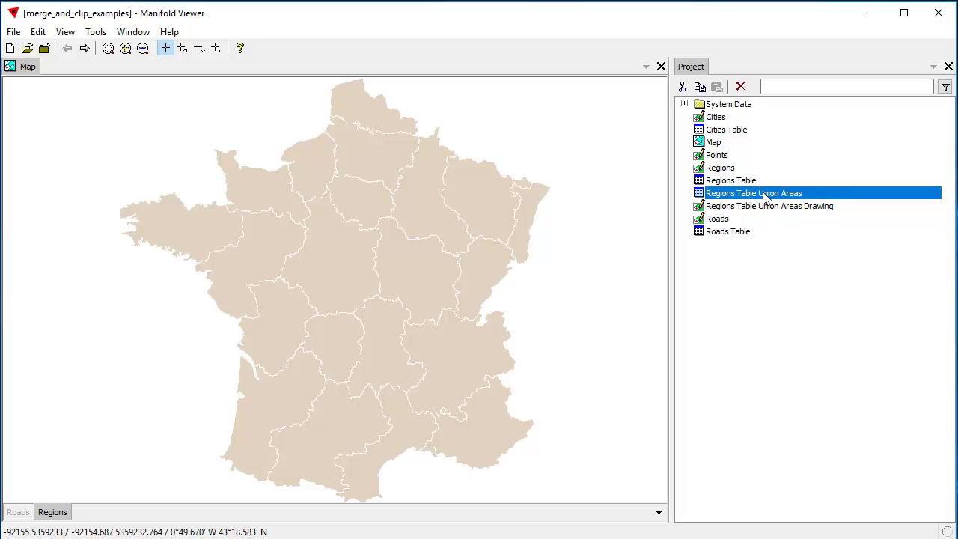
Step: Rename the union table to 'France Table' and the union drawing to 'France'
left_click(764, 194)
type("F")
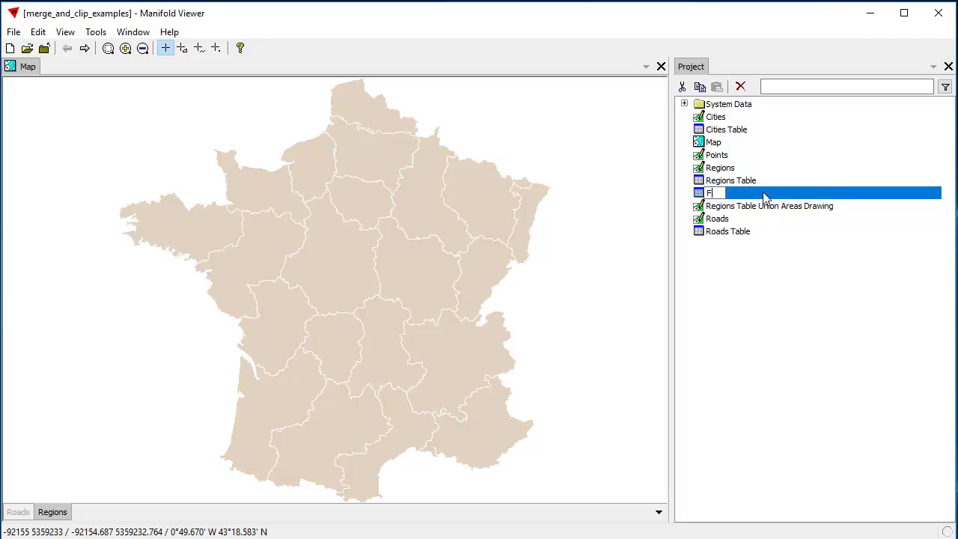
type("rance Table")
key("Return")
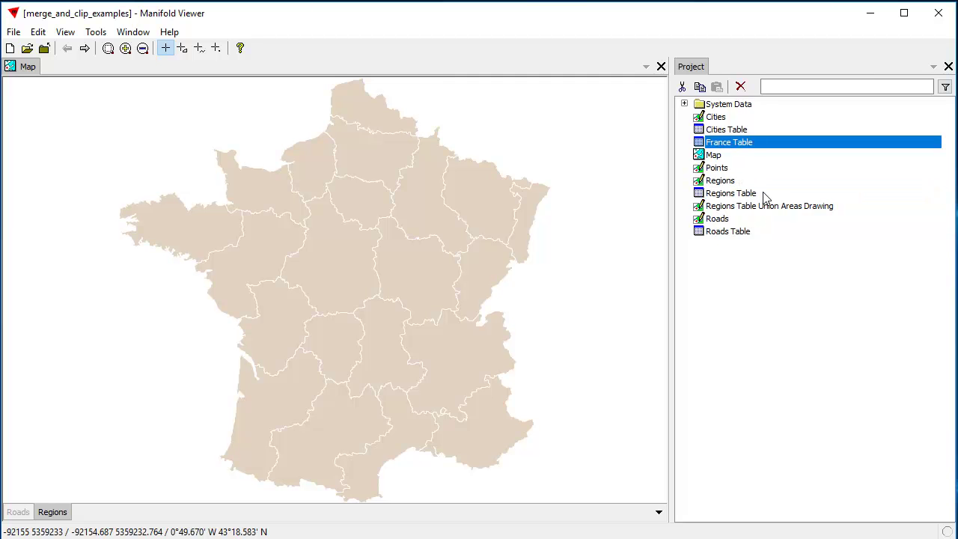
left_click(738, 210)
left_click(737, 209)
type("Franc")
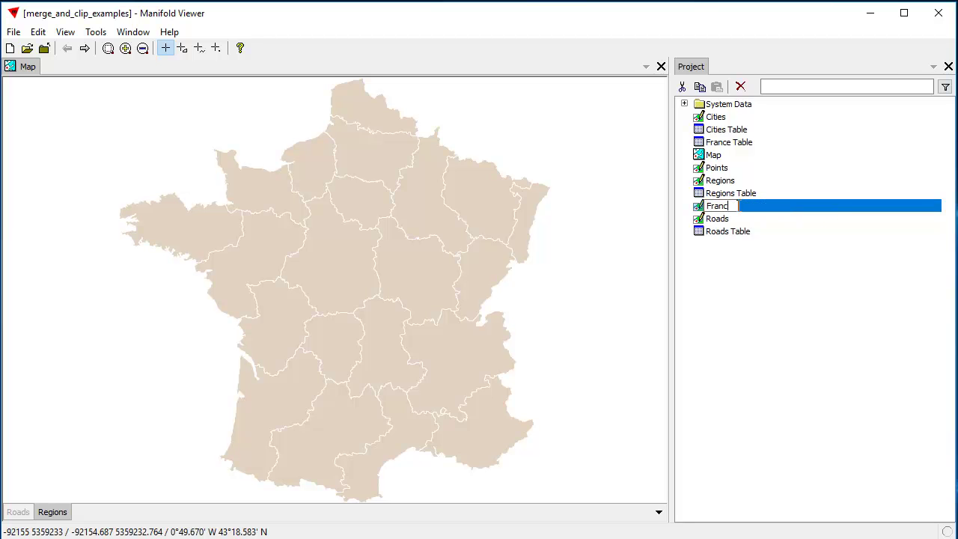
type("e")
key("Return")
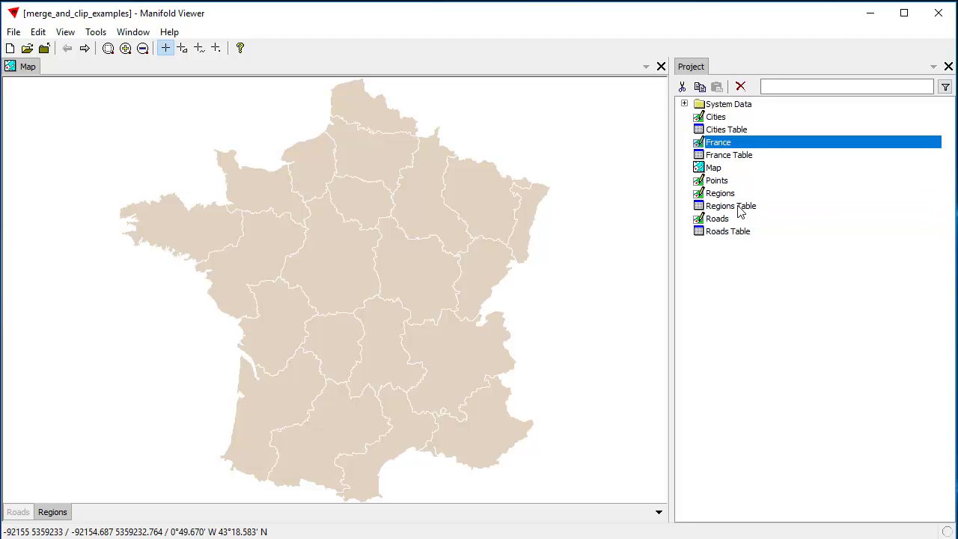
Step: Change the France drawing's Table property to [France Table]
right_click(725, 147)
left_click(778, 336)
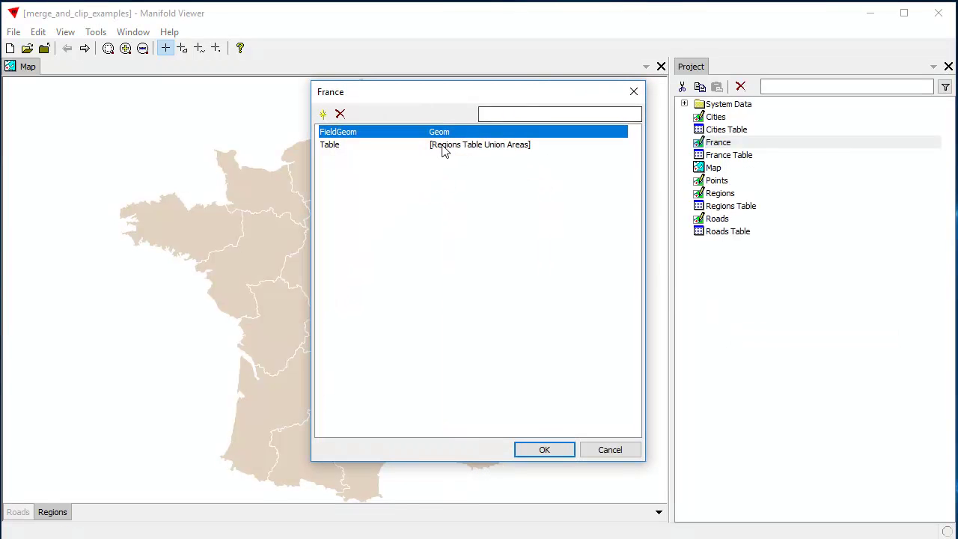
left_click(513, 146)
left_click(528, 144)
left_click_drag(528, 147, 438, 147)
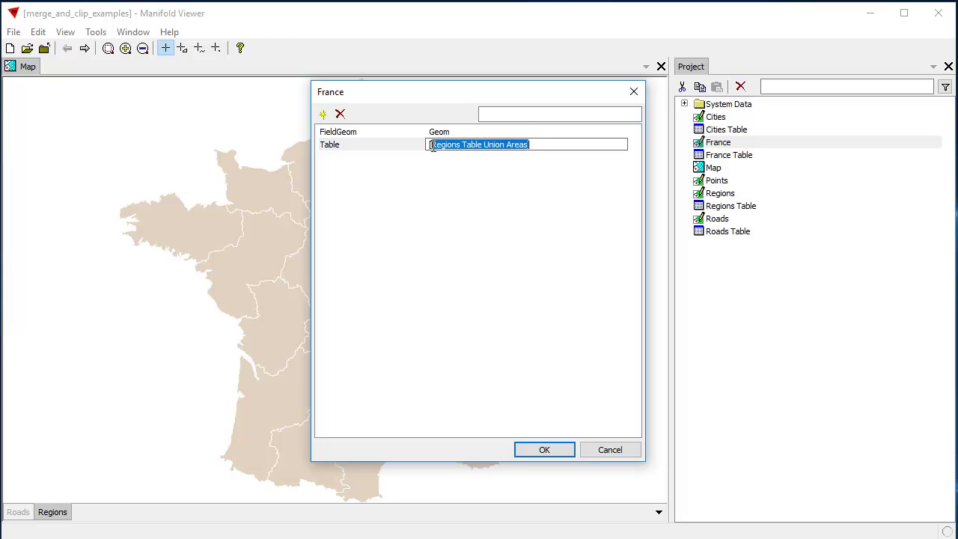
type("Fra")
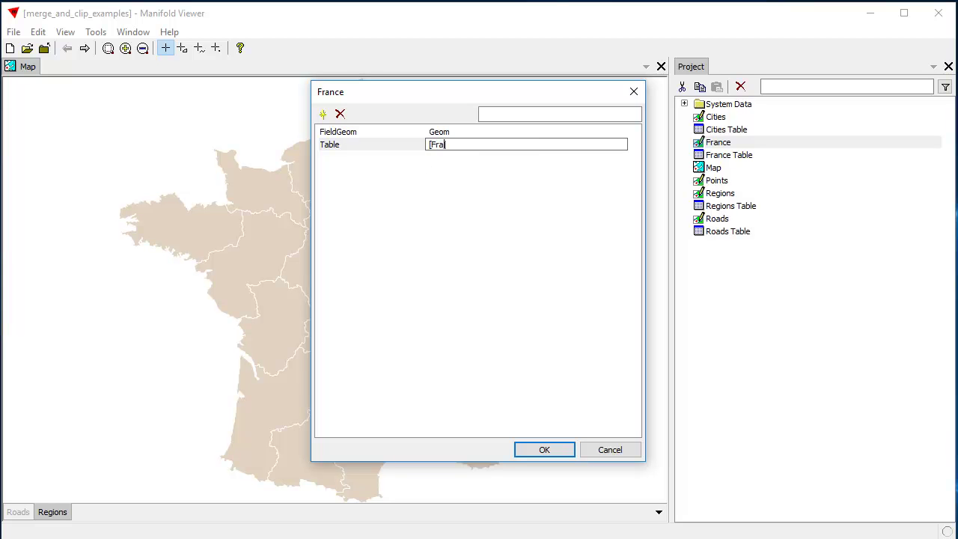
type("nce Table]")
key("Return")
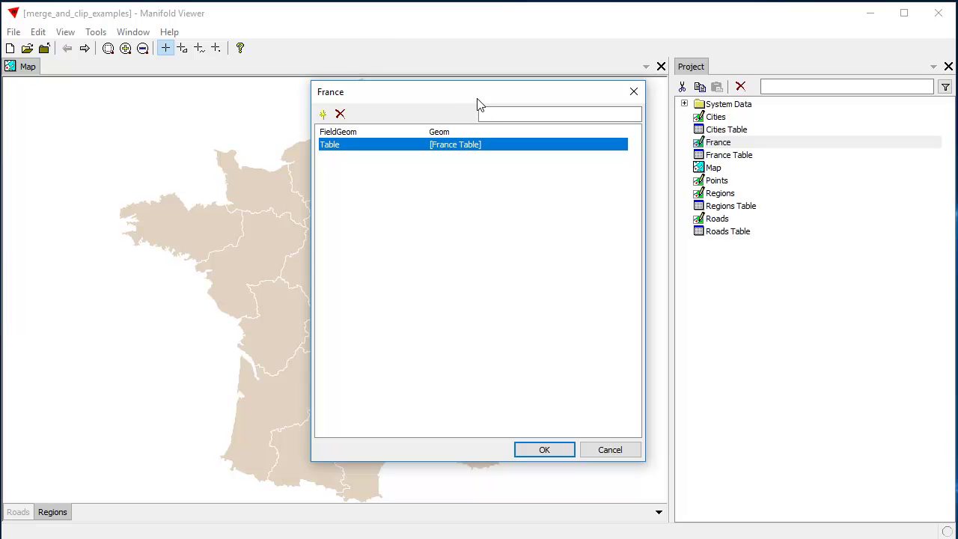
left_click_drag(480, 103, 455, 108)
Step: Drop the France drawing onto the map as a layer, leaving its style unchanged
left_click(513, 452)
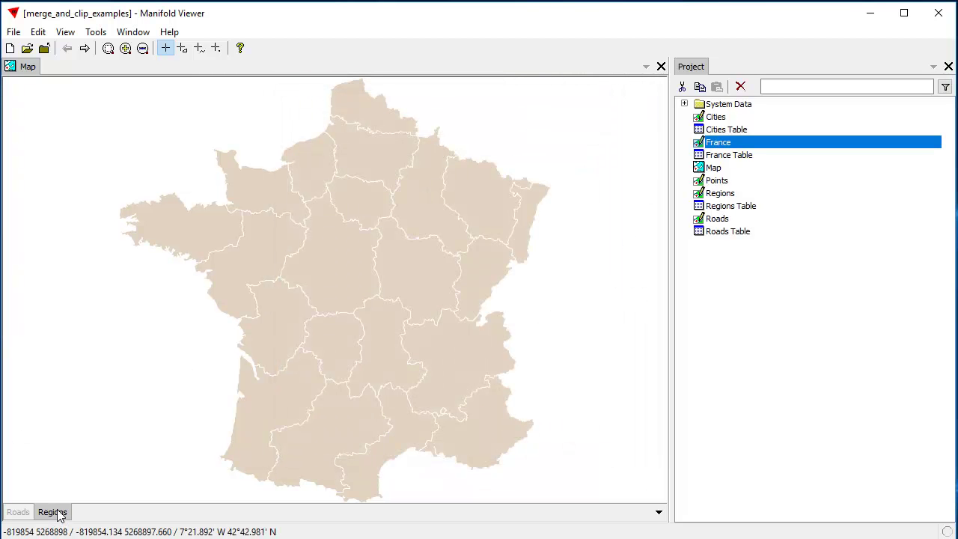
left_click(729, 155, "ctrl")
left_click_drag(243, 247, 241, 245)
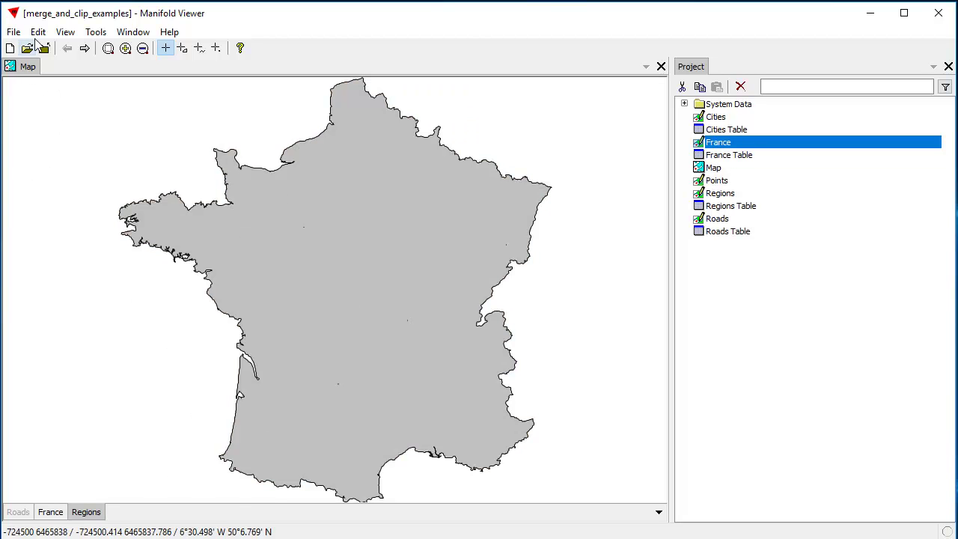
left_click(37, 32)
left_click(104, 198)
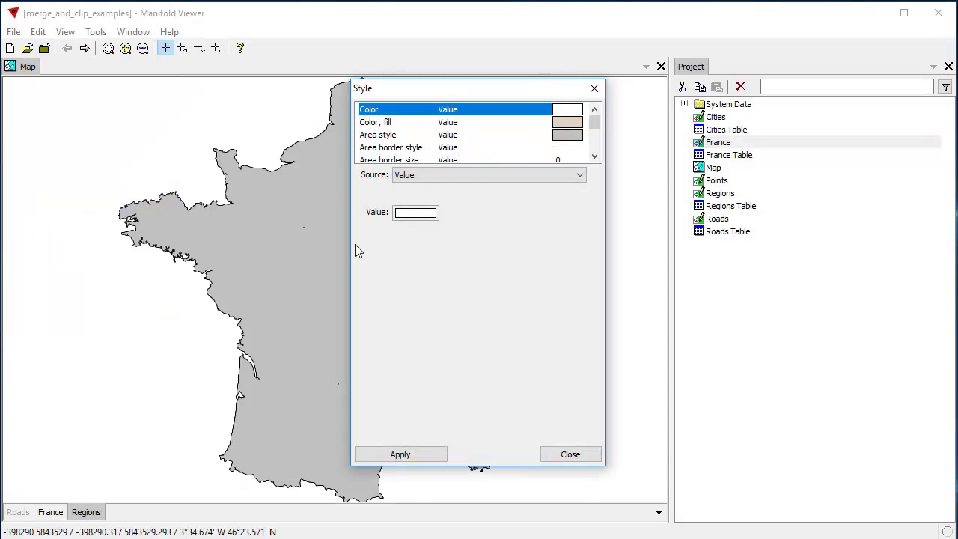
left_click(570, 457)
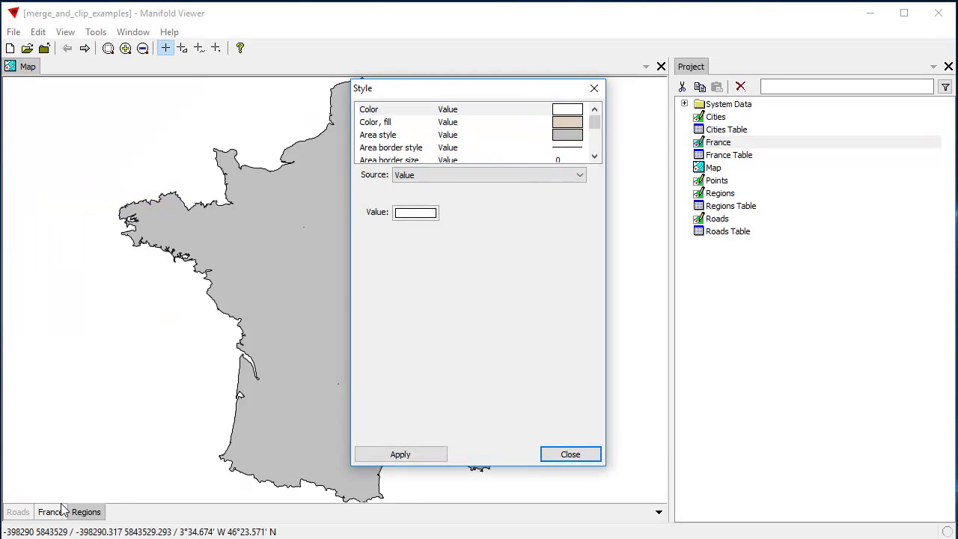
left_click(593, 454)
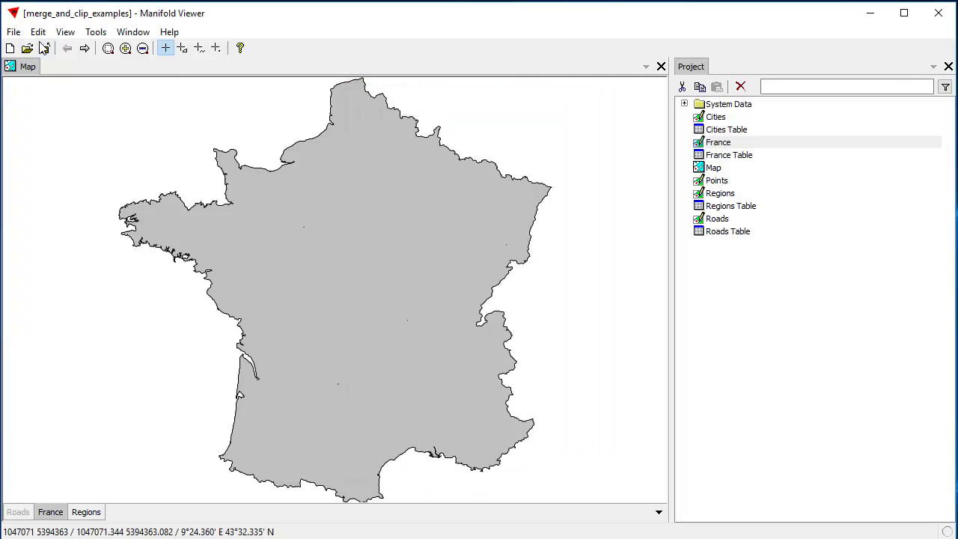
Step: Choose a custom light blue as France's area fill colour
left_click(38, 31)
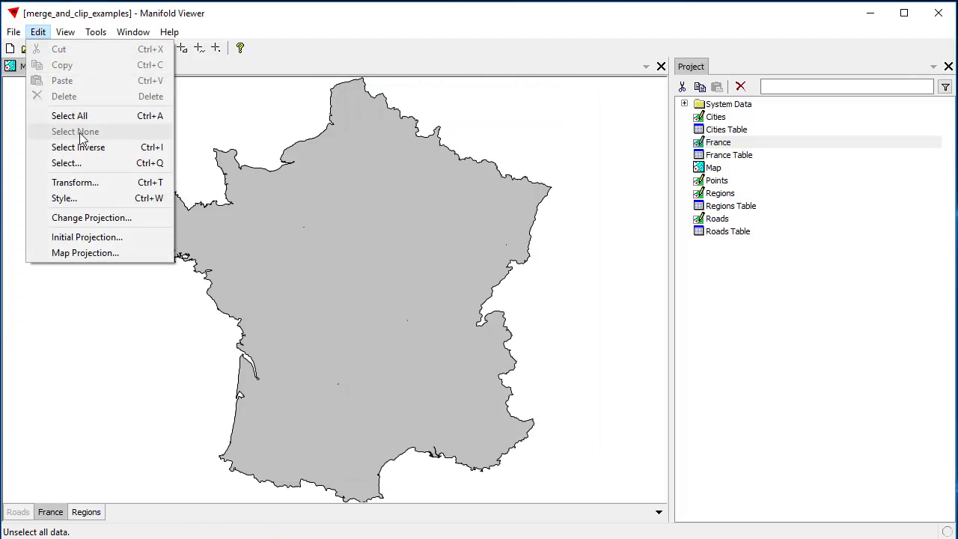
left_click(96, 199)
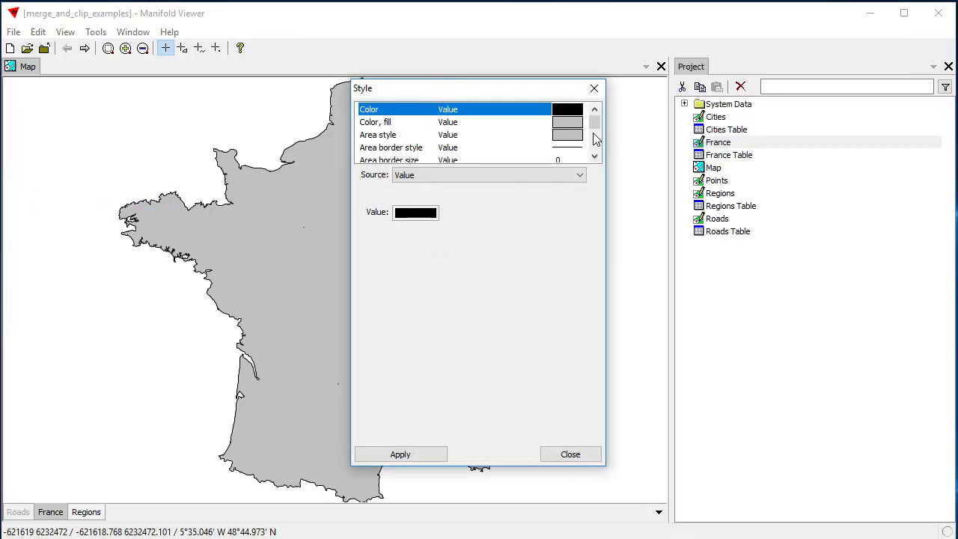
left_click(558, 122)
left_click(415, 212)
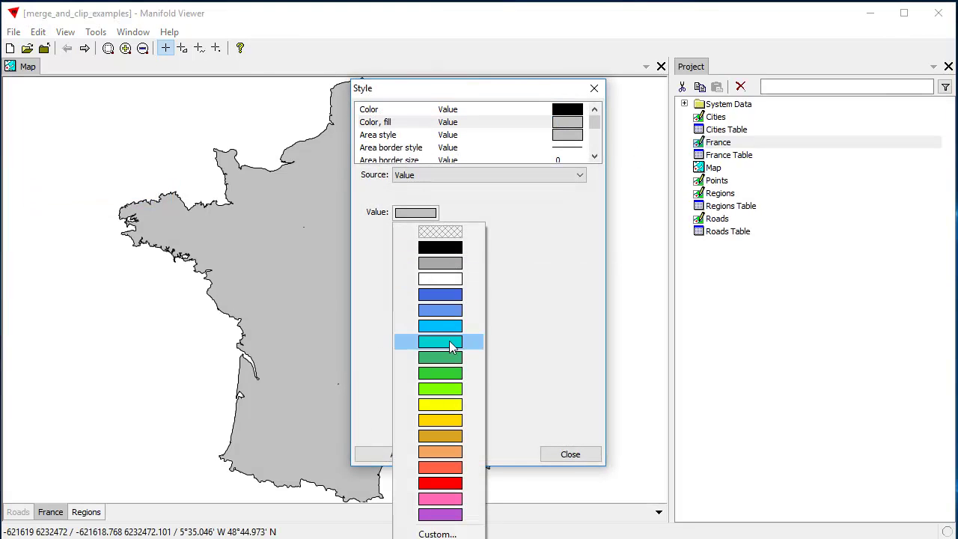
left_click(448, 309)
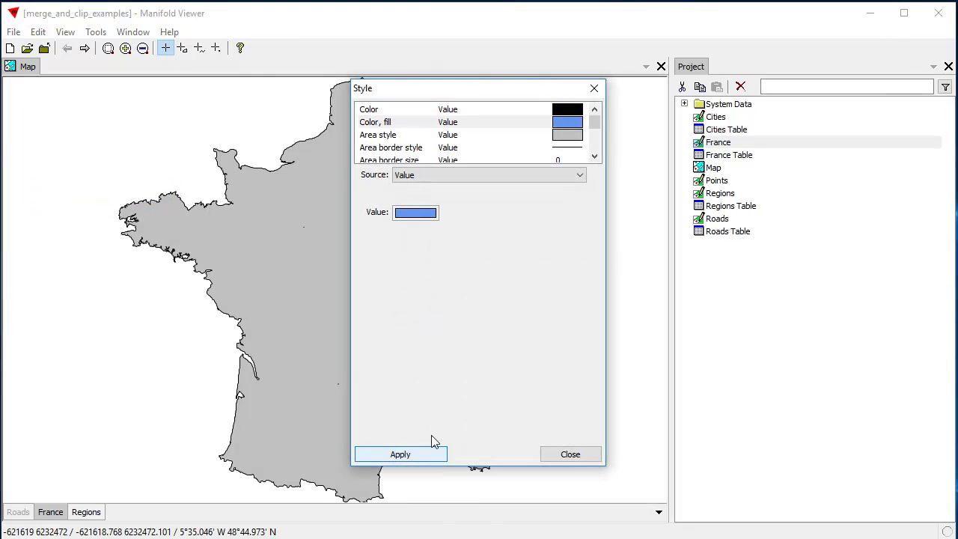
left_click(406, 216)
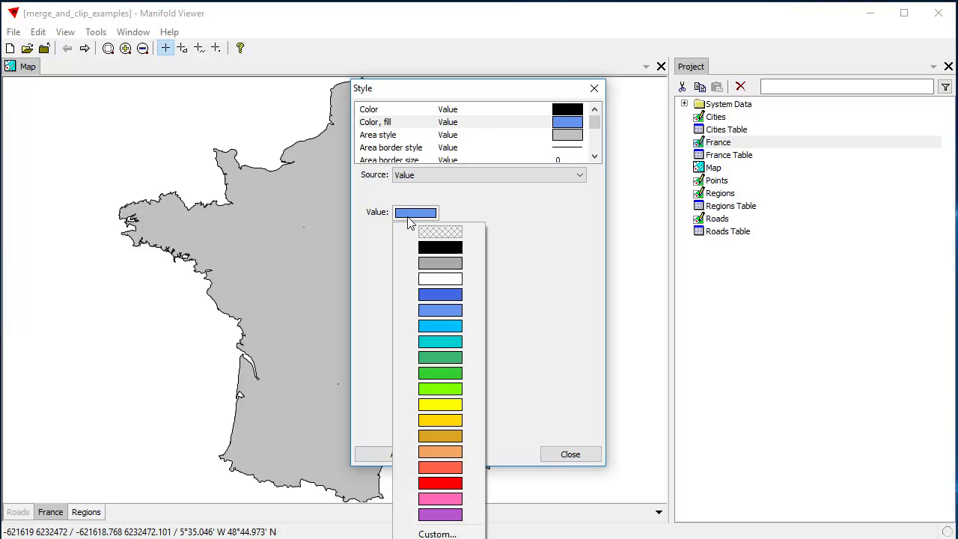
left_click(471, 528)
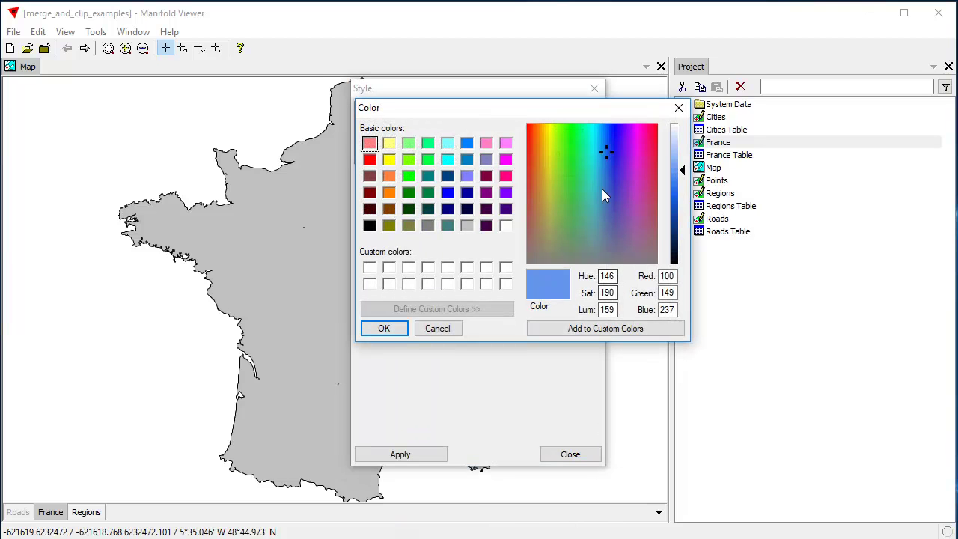
left_click(606, 188)
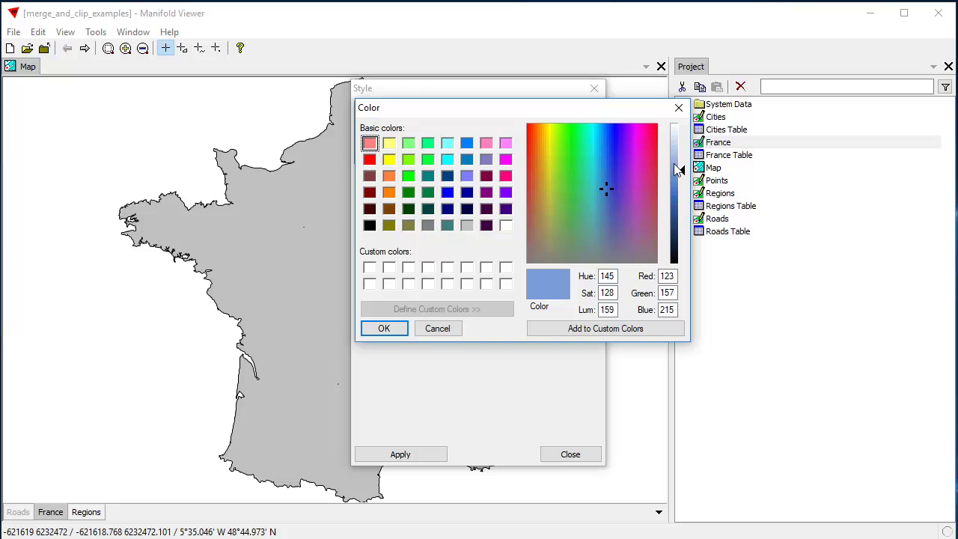
left_click_drag(680, 168, 680, 160)
left_click(386, 328)
Step: Apply the light-blue fill and make the Roads layer visible again
left_click(419, 456)
left_click(567, 454)
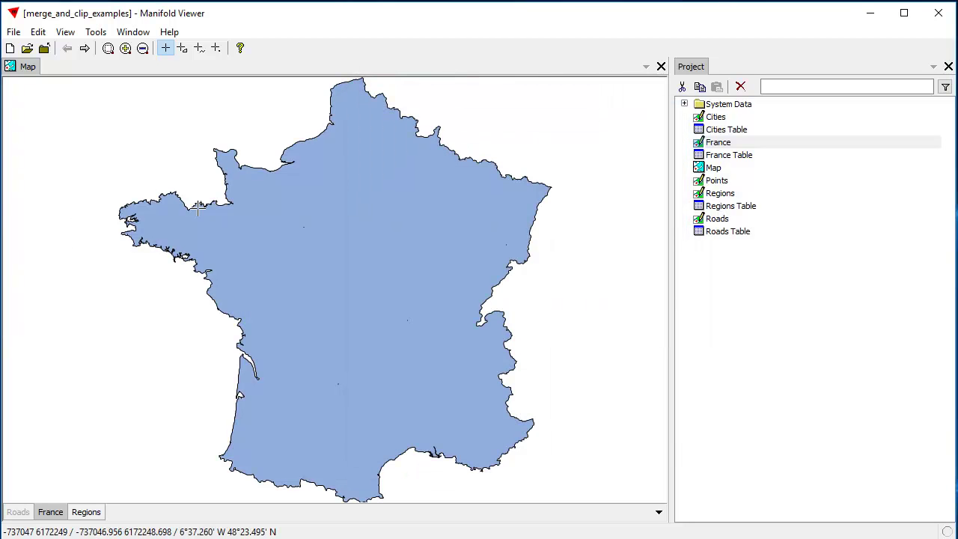
left_click(21, 514)
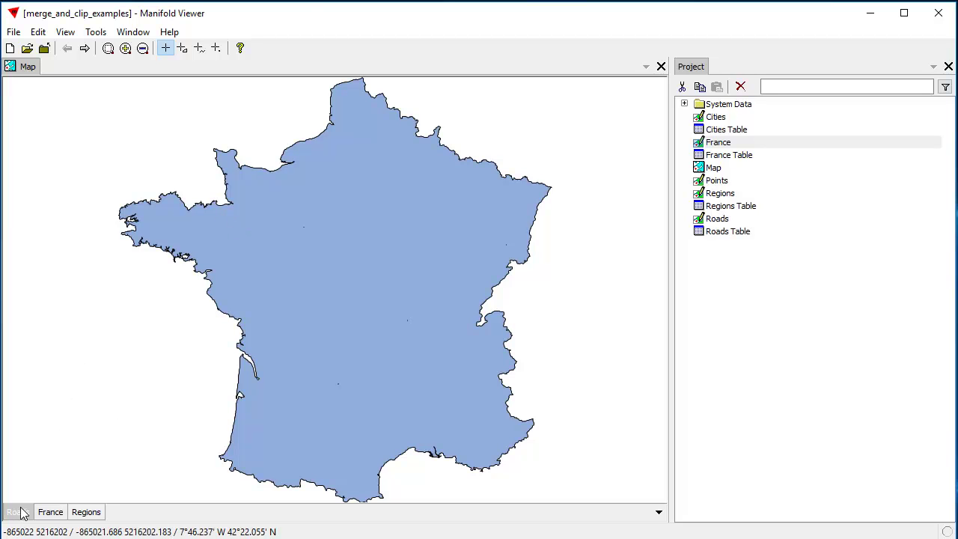
left_click(21, 514)
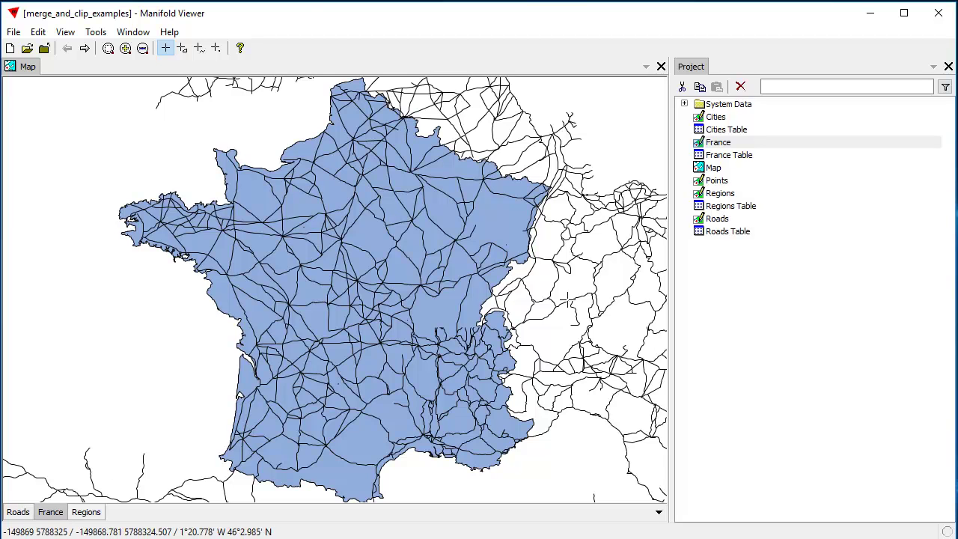
Step: Open France Table in a small floating window placed over the upper map
double_click(747, 160)
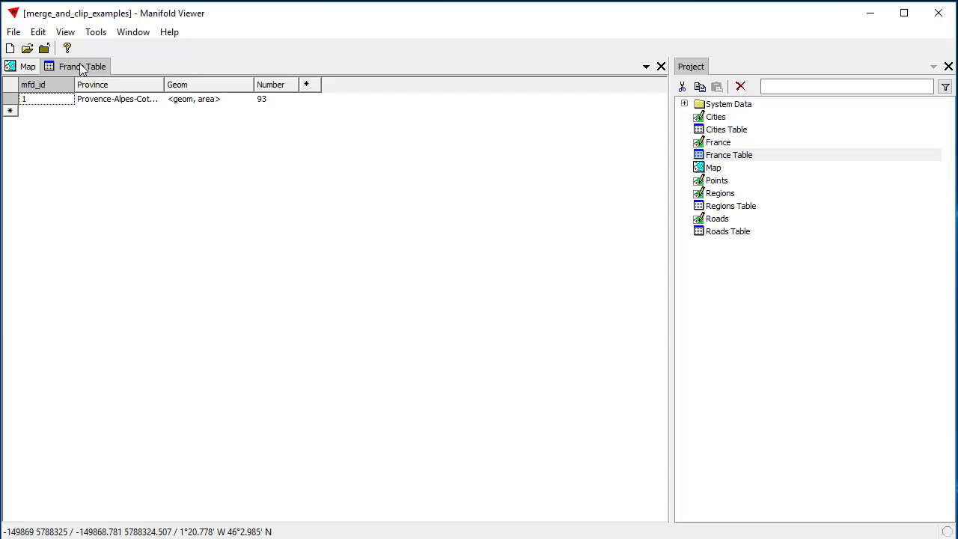
left_click_drag(82, 67, 78, 73)
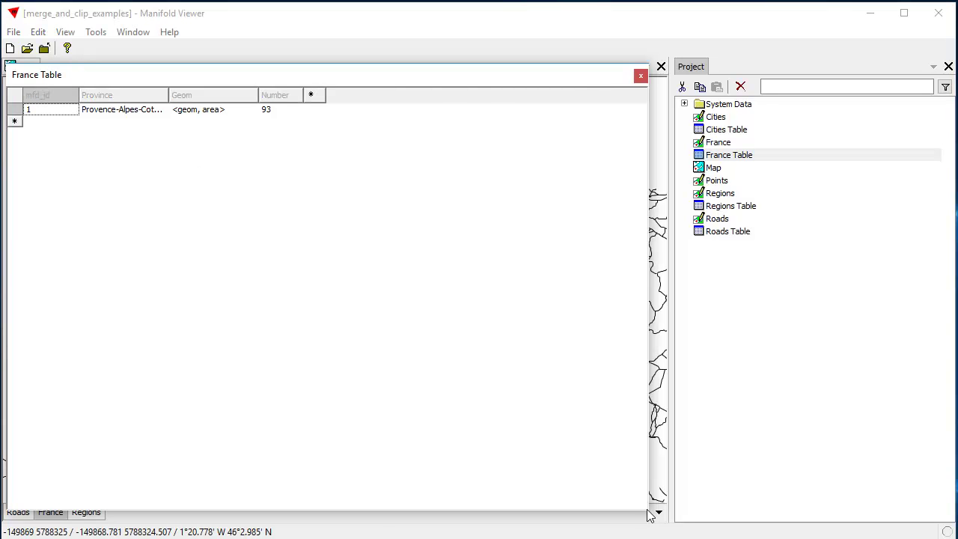
left_click_drag(644, 512, 346, 138)
left_click_drag(219, 79, 453, 116)
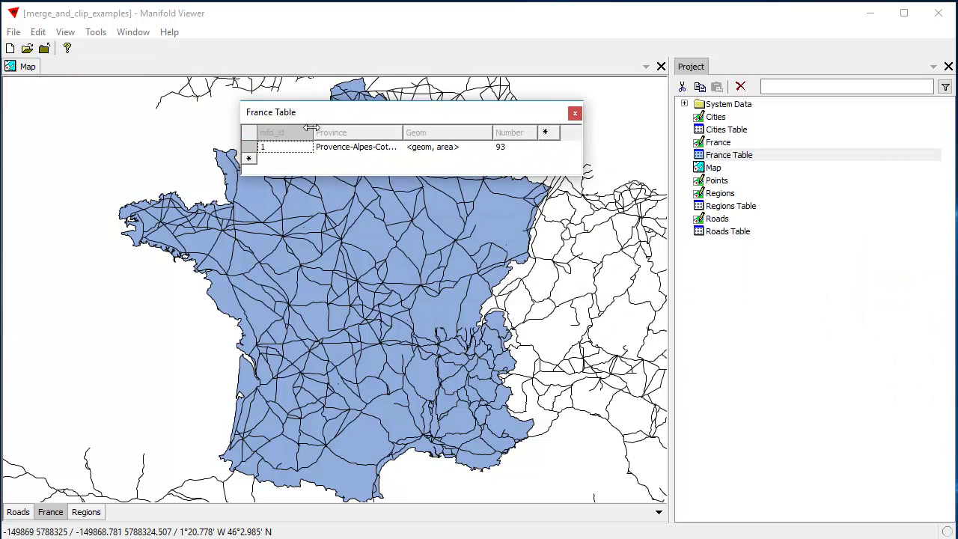
Step: Open Regions Table as a small floating window positioned below the France Table window
double_click(733, 207)
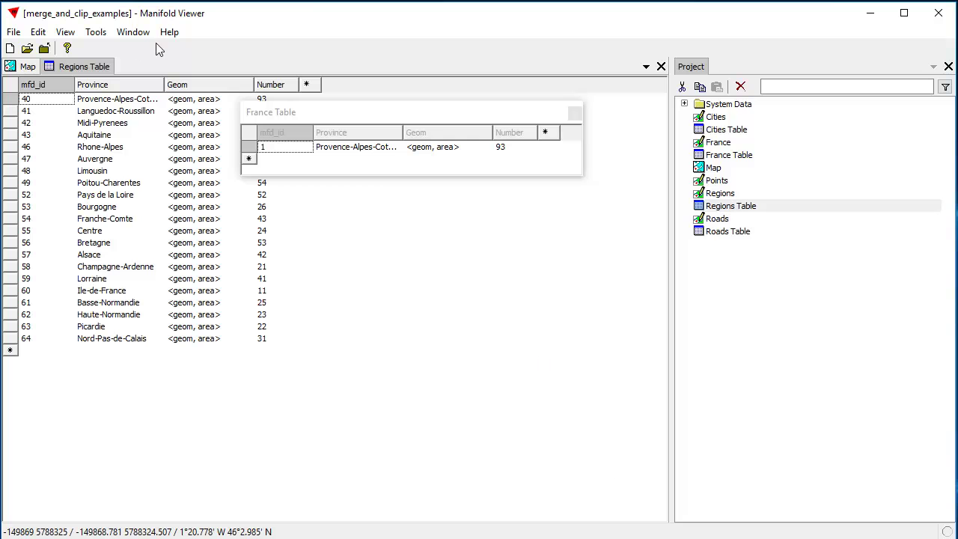
double_click(99, 68)
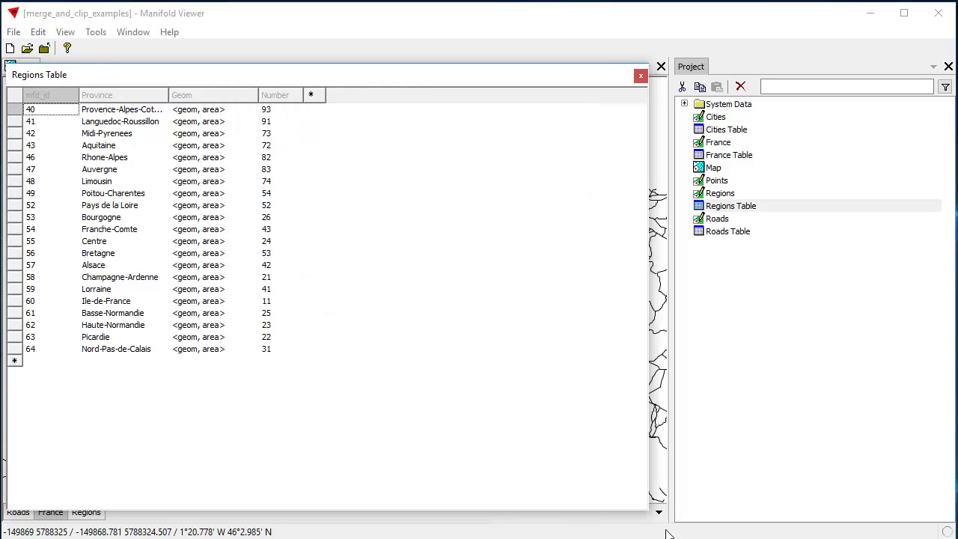
left_click_drag(645, 510, 360, 180)
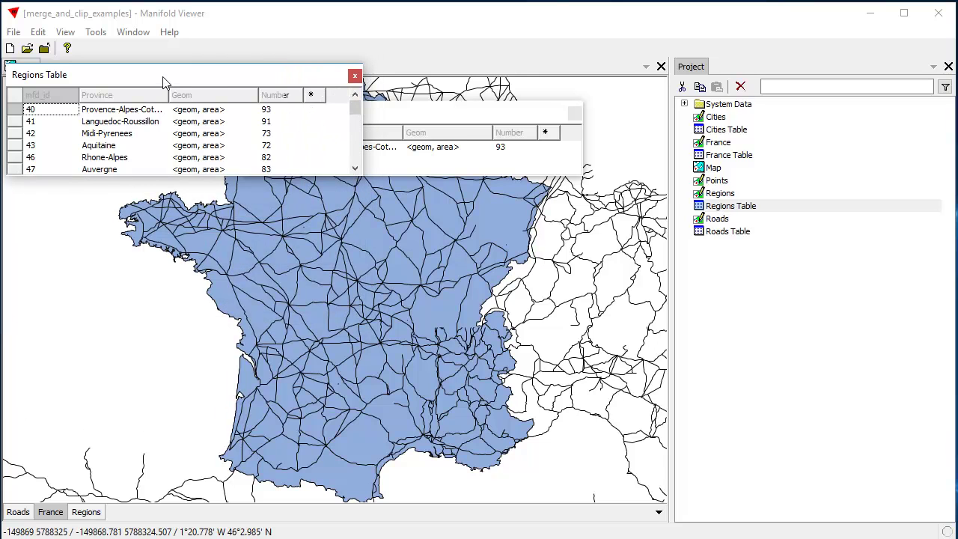
left_click_drag(169, 80, 404, 199)
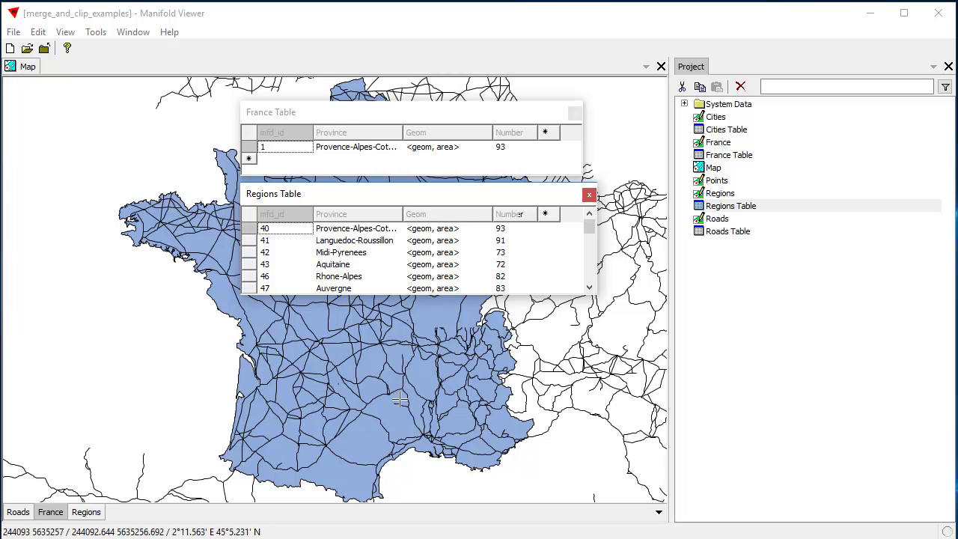
left_click(383, 112)
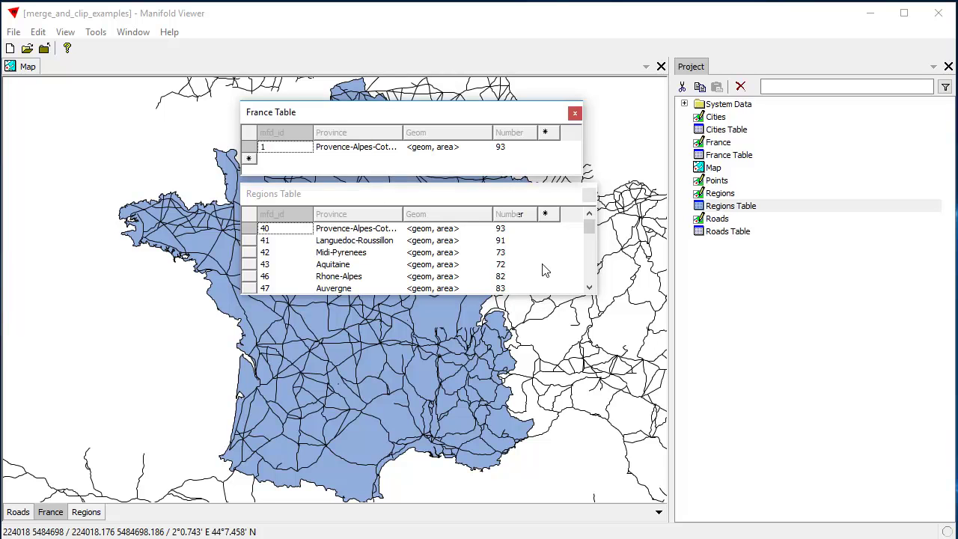
mouse_move(589, 229)
left_mouse_down()
mouse_move(590, 281)
mouse_move(593, 237)
left_mouse_up()
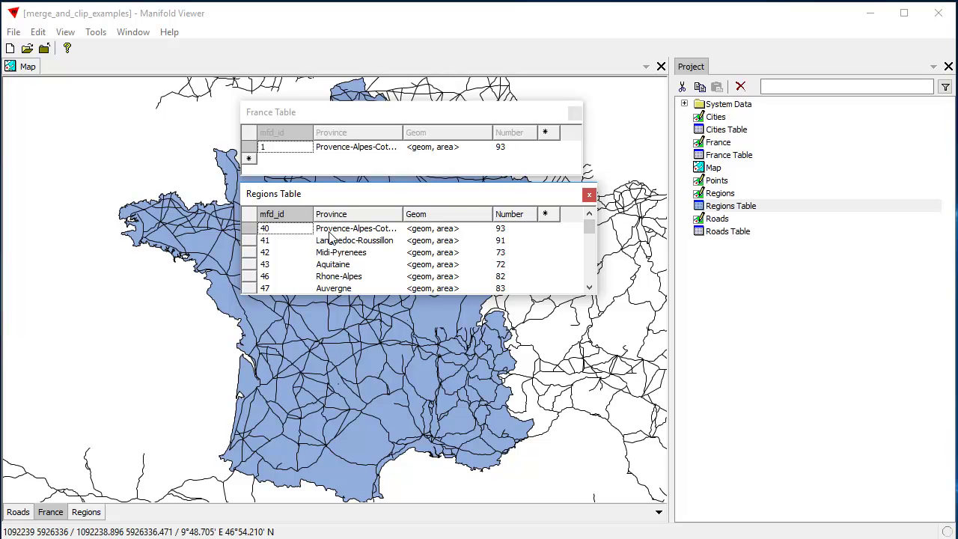
Step: Change the France Table record's Province value to France
left_click(358, 231)
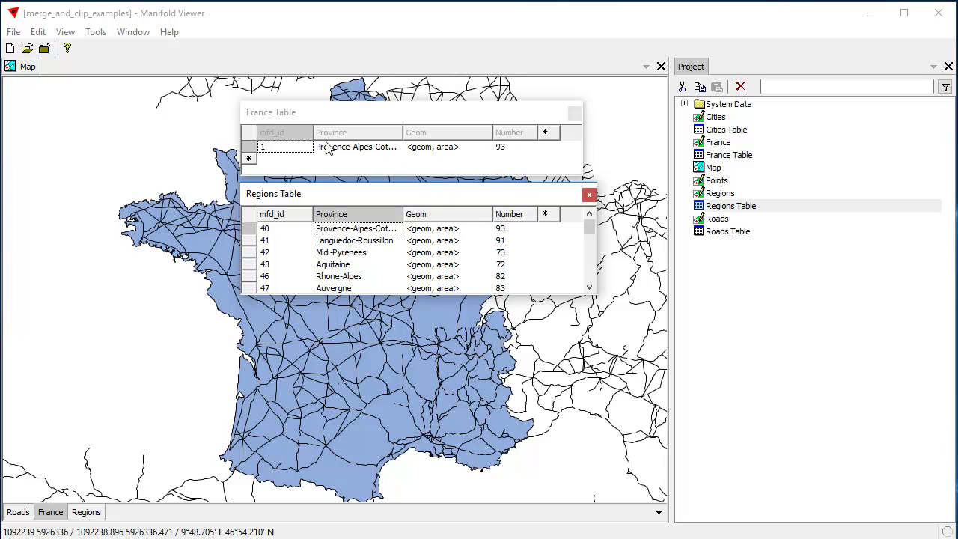
left_click(394, 121)
left_click(383, 150)
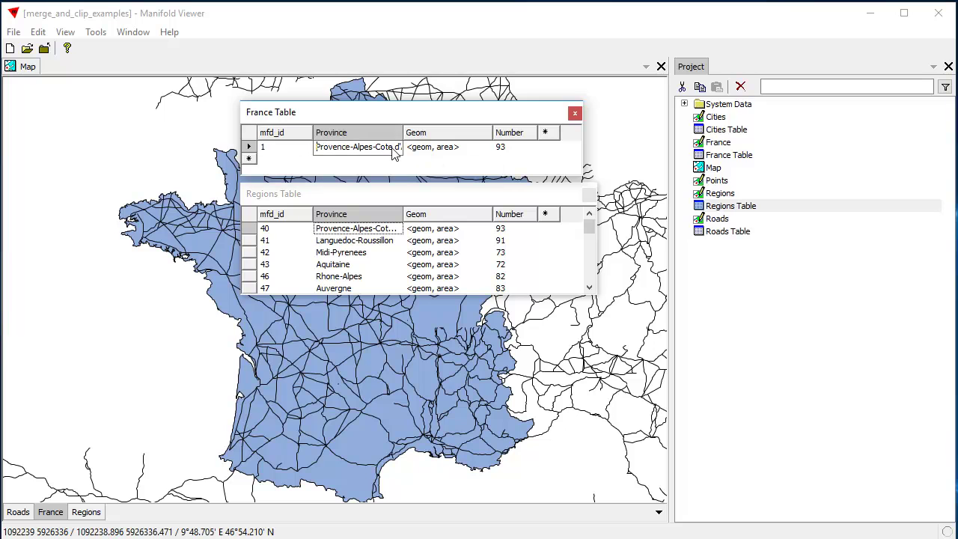
left_click(380, 149)
type("France")
key("Return")
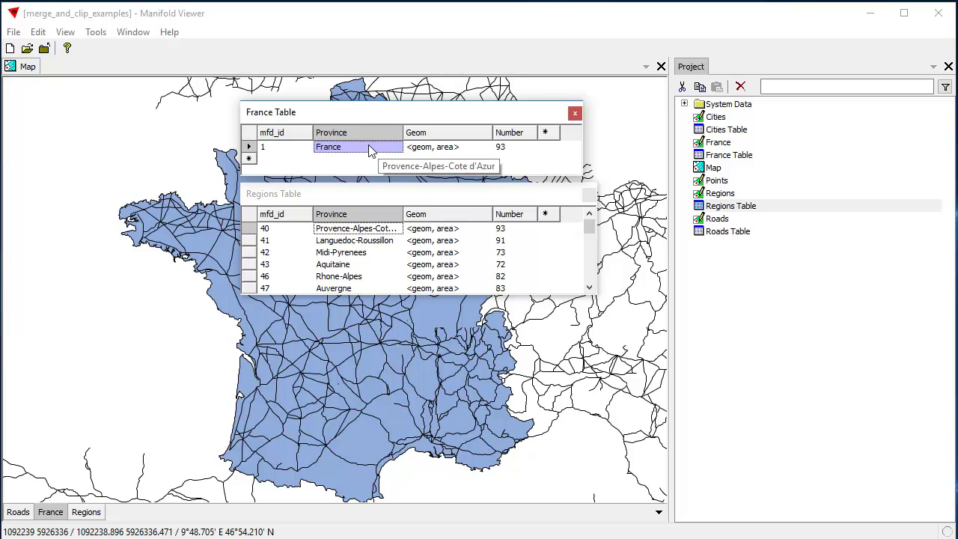
Step: Set the same record's Number value to 0
left_click(513, 149)
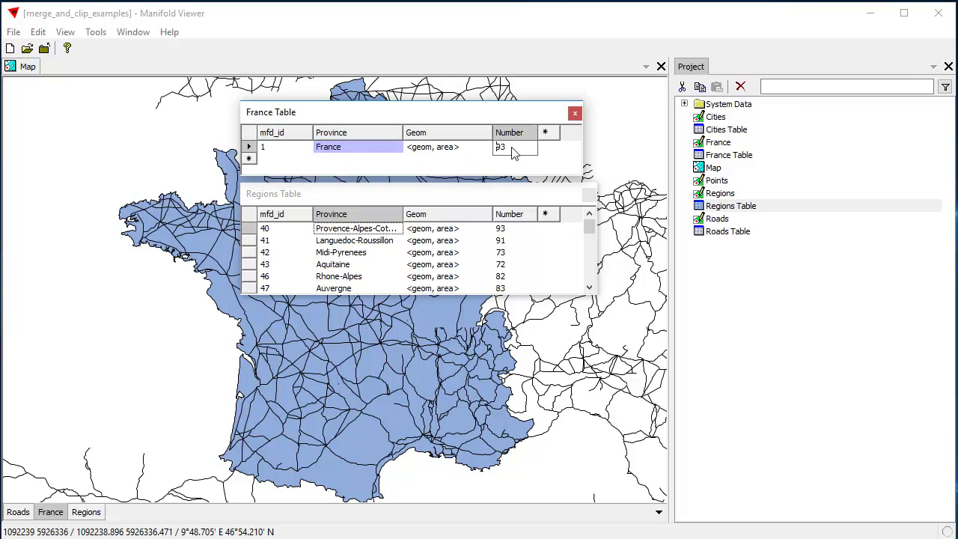
type("0")
key("Return")
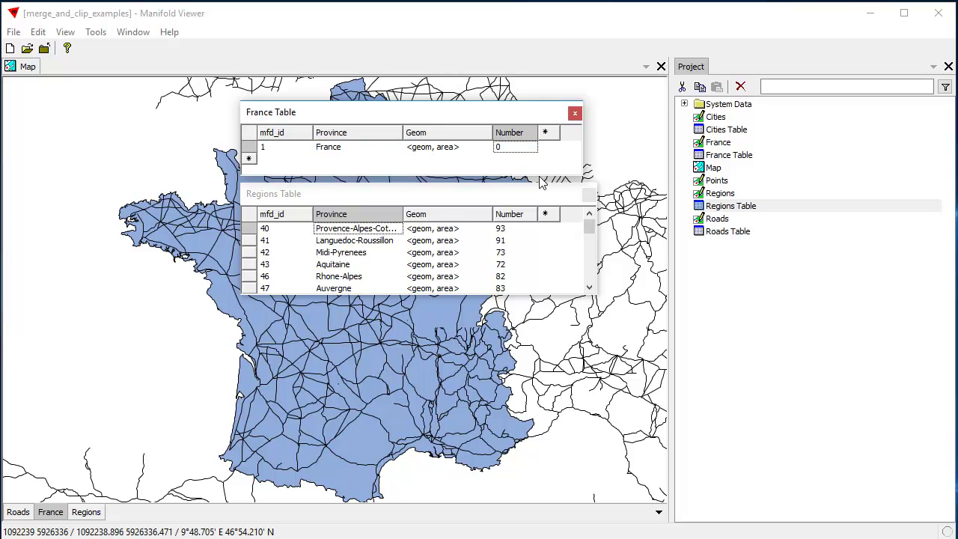
Step: Close the Regions Table, move France Table to the lower right, and toggle the Roads layer off and on
left_click(588, 195)
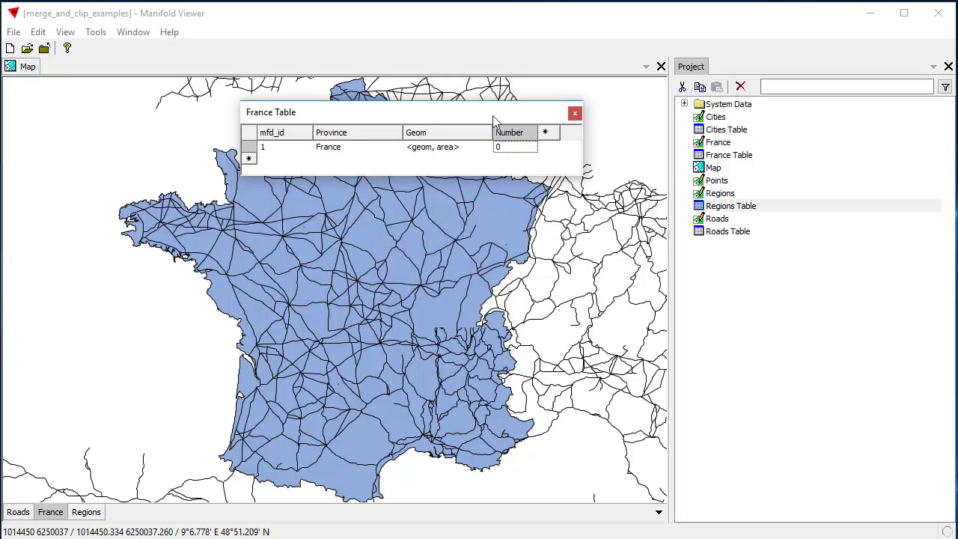
left_click_drag(490, 113, 835, 272)
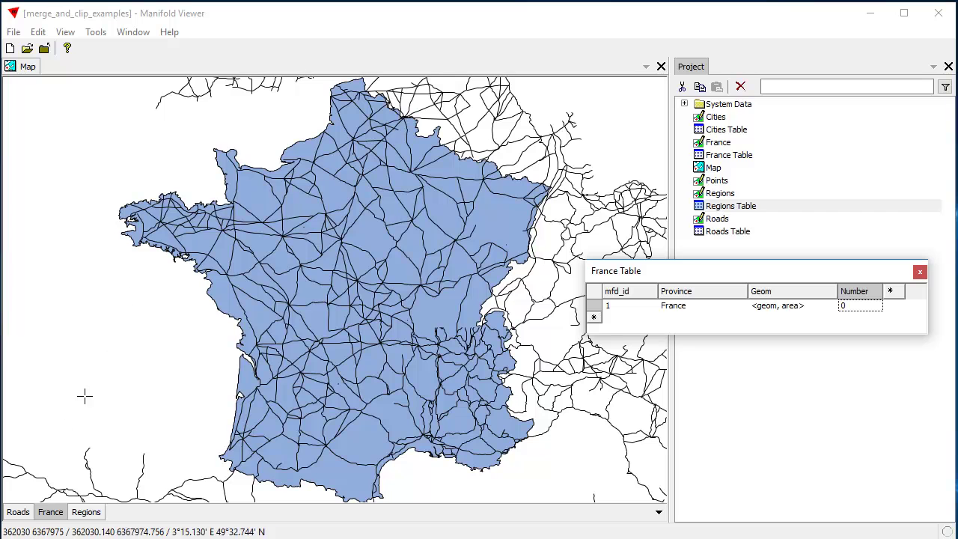
left_click(20, 516)
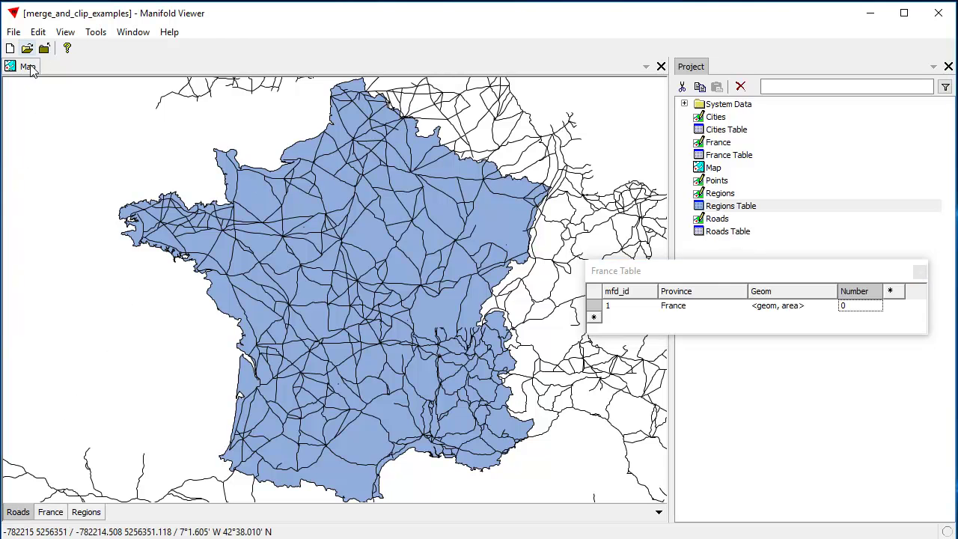
left_click(29, 66)
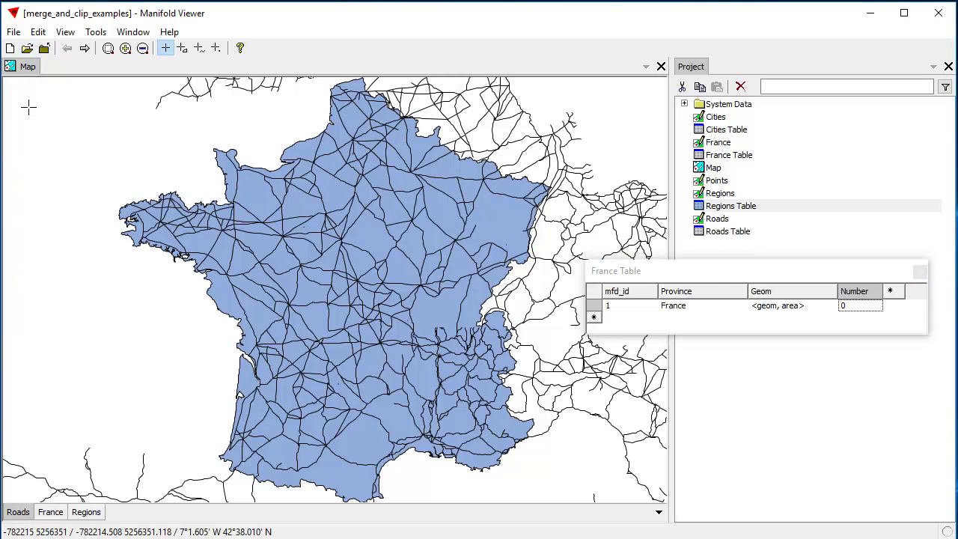
left_click(15, 514)
left_click(14, 515)
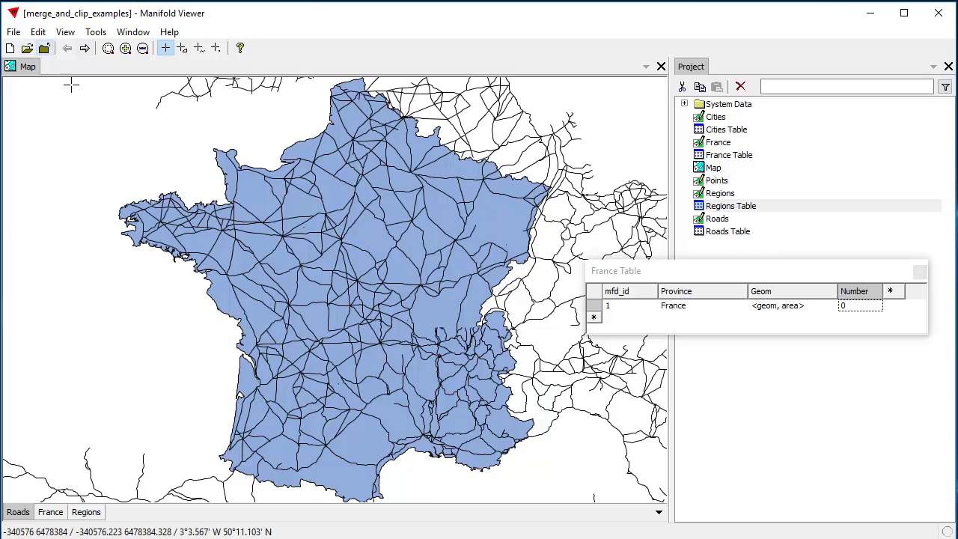
Step: Run an Overlay Topology, Identity transform of Roads with France, adding the results as new components
left_click(35, 32)
left_click(37, 182)
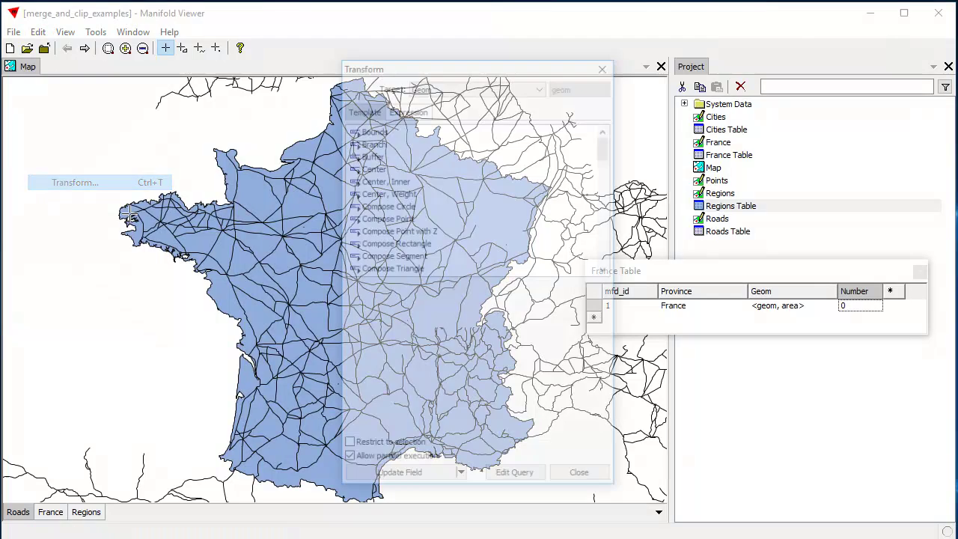
scroll(546, 218, "down", 10)
scroll(546, 217, "up", 1)
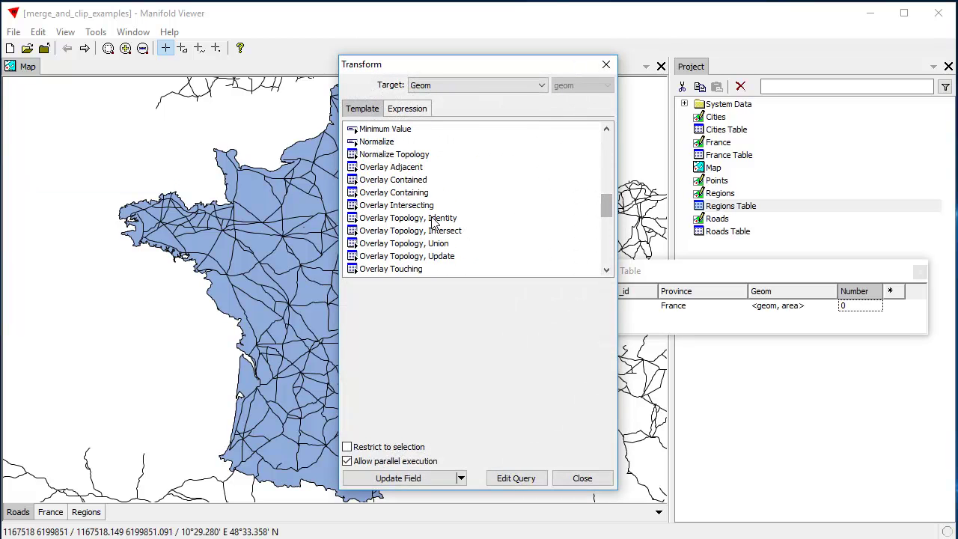
left_click(432, 218)
left_click_drag(488, 65, 726, 54)
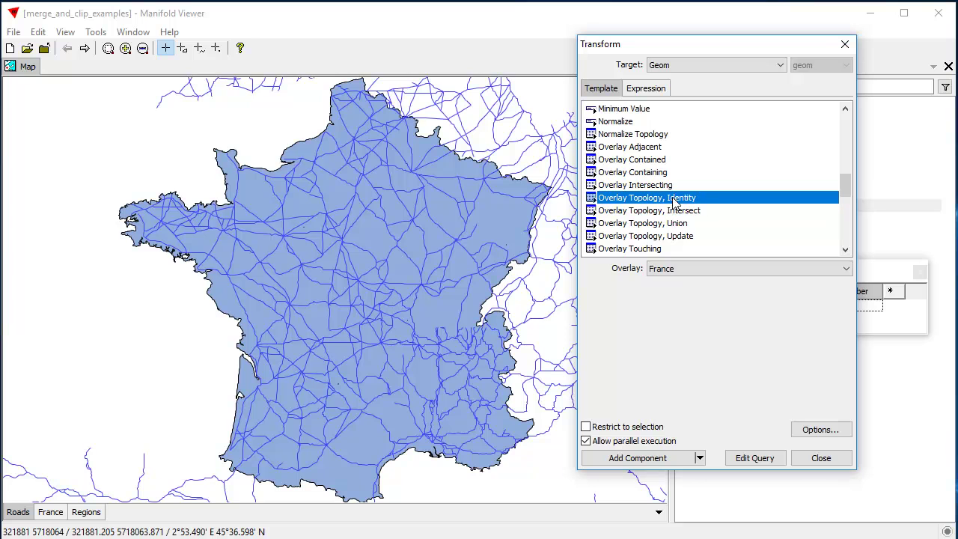
mouse_move(843, 187)
left_mouse_down()
mouse_move(838, 120)
mouse_move(847, 176)
mouse_move(873, 226)
mouse_move(861, 188)
mouse_move(838, 183)
left_mouse_up()
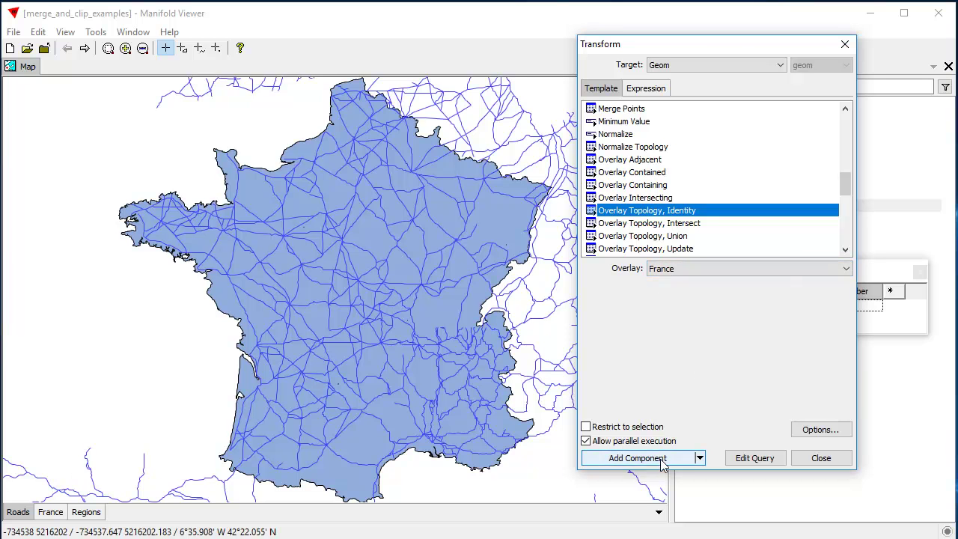
left_click_drag(671, 44, 258, 44)
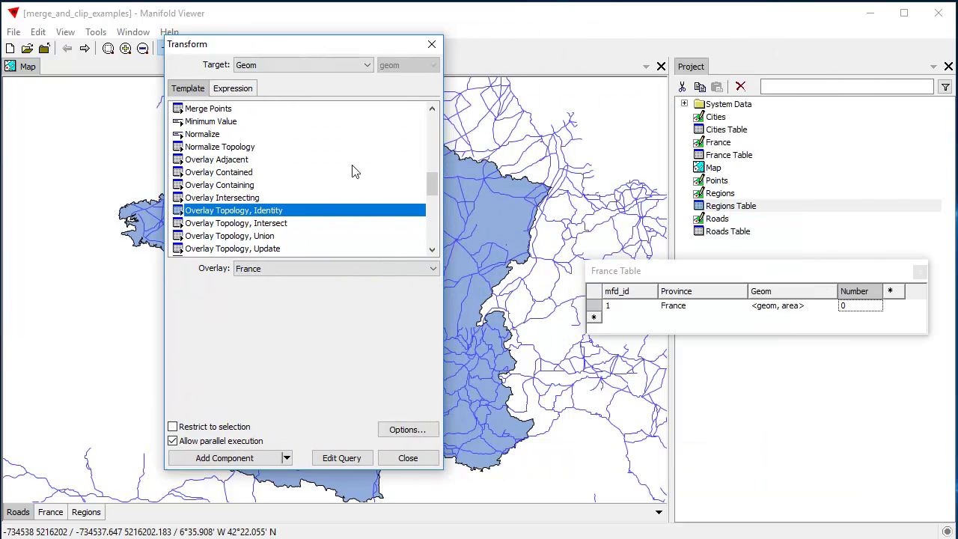
left_click(262, 459)
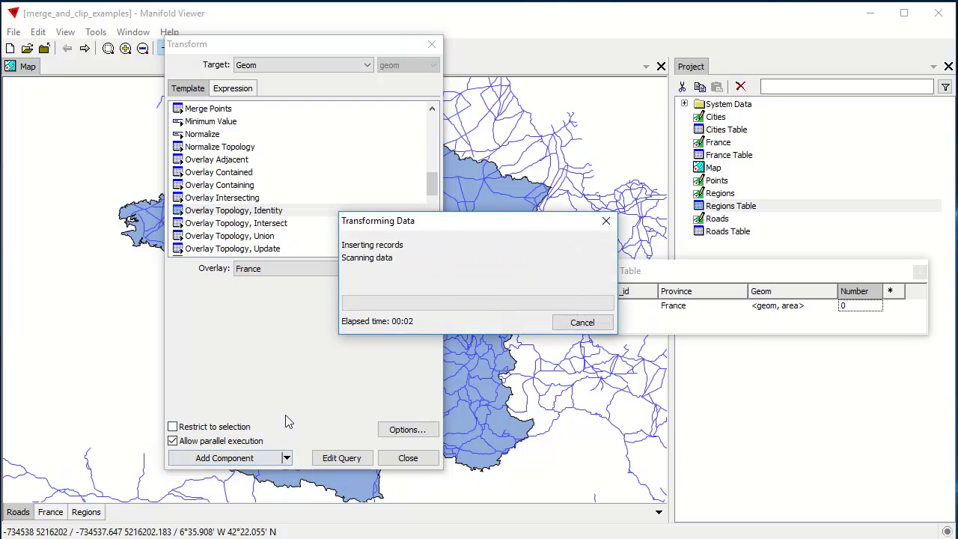
left_click(408, 458)
left_click_drag(688, 271, 707, 331)
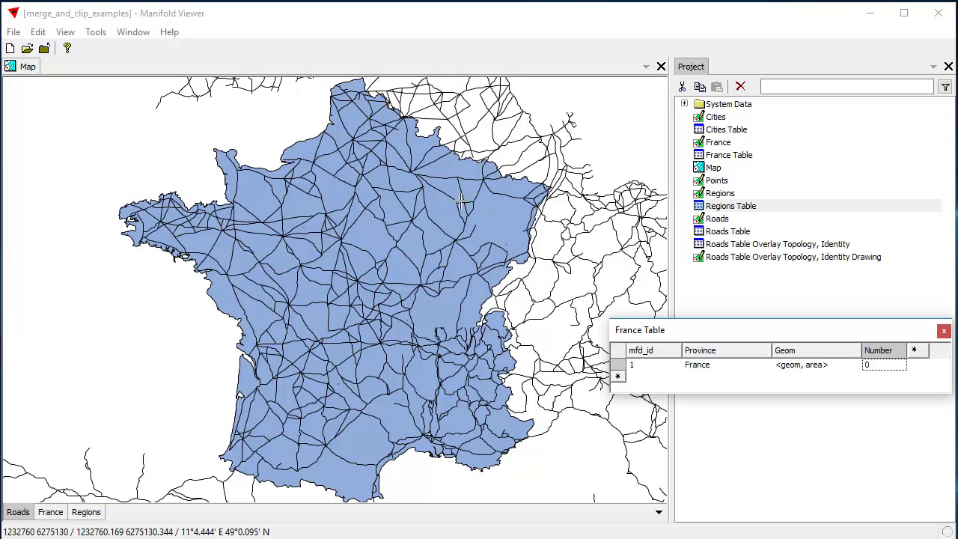
Step: Zoom into France's northeastern border and select the road that crosses it
left_click(18, 513)
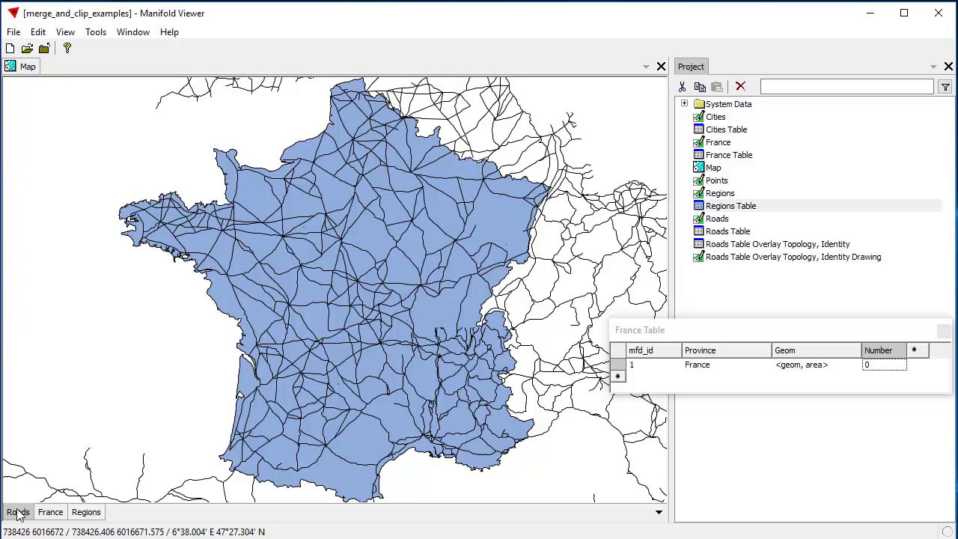
left_click_drag(429, 131, 470, 169)
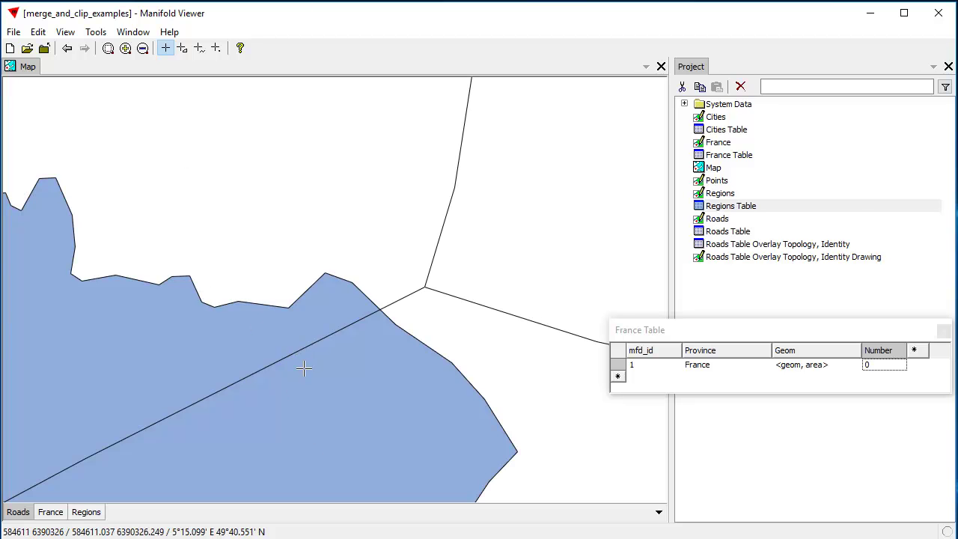
left_click(339, 329)
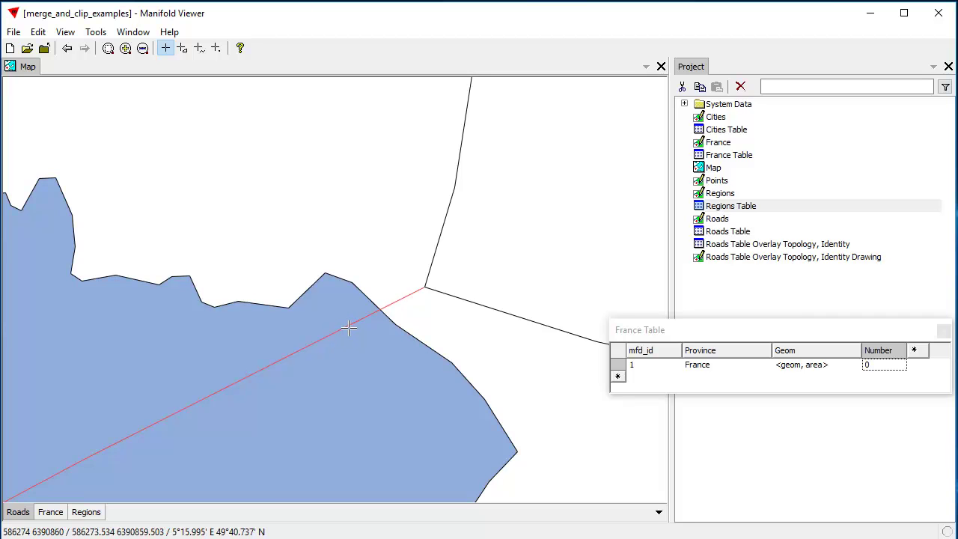
left_click(396, 301, "ctrl")
left_click(354, 323)
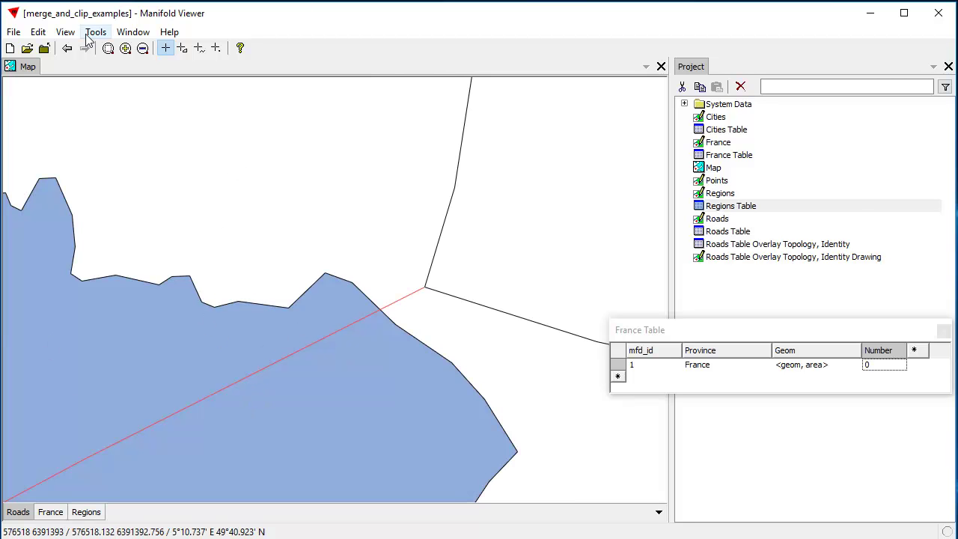
Step: Return to the full view, hide Roads, and add 'Roads Table Overlay Topology, Identity Drawing' to the map
left_click(68, 48)
left_click(68, 49)
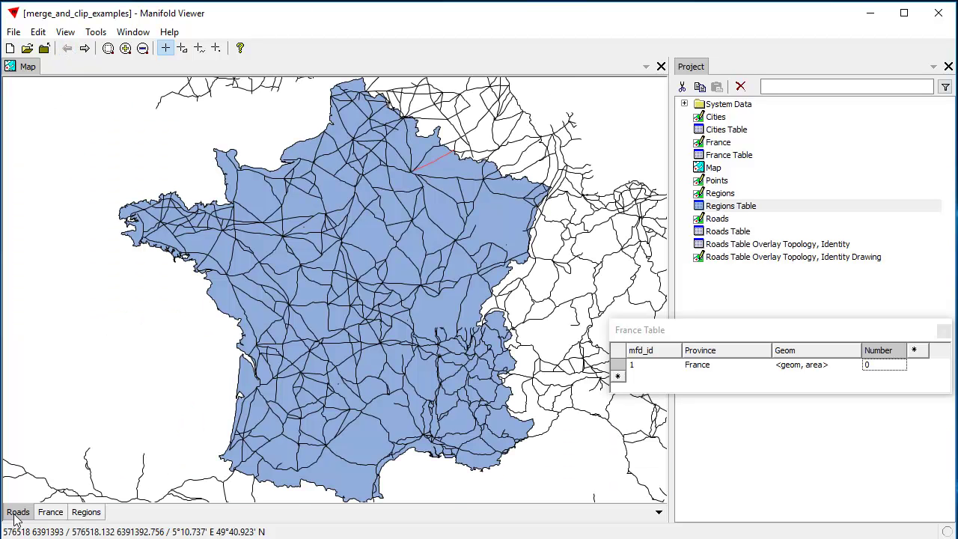
left_click(17, 513)
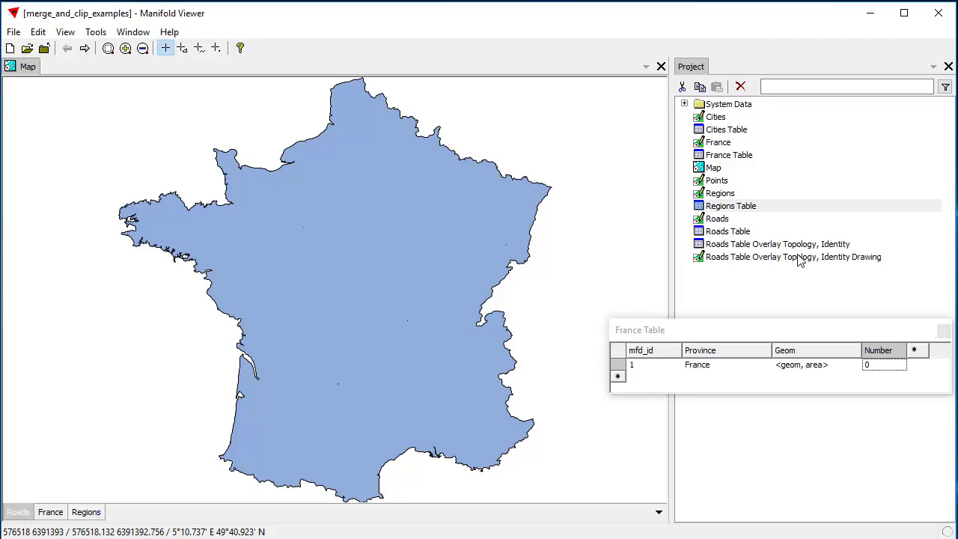
left_click_drag(799, 259, 389, 255)
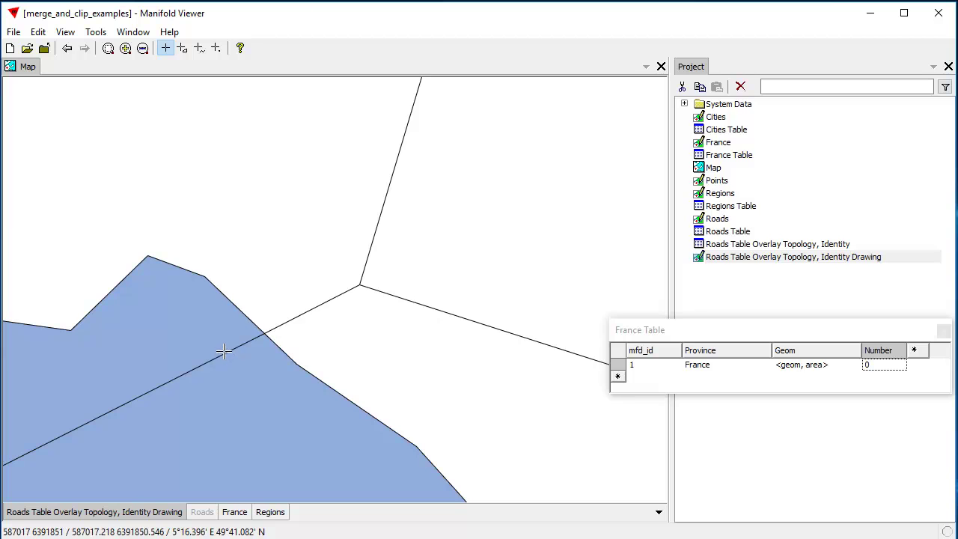
Step: Select overlay road segments inside and outside France to check that they split at the border
left_click(223, 350)
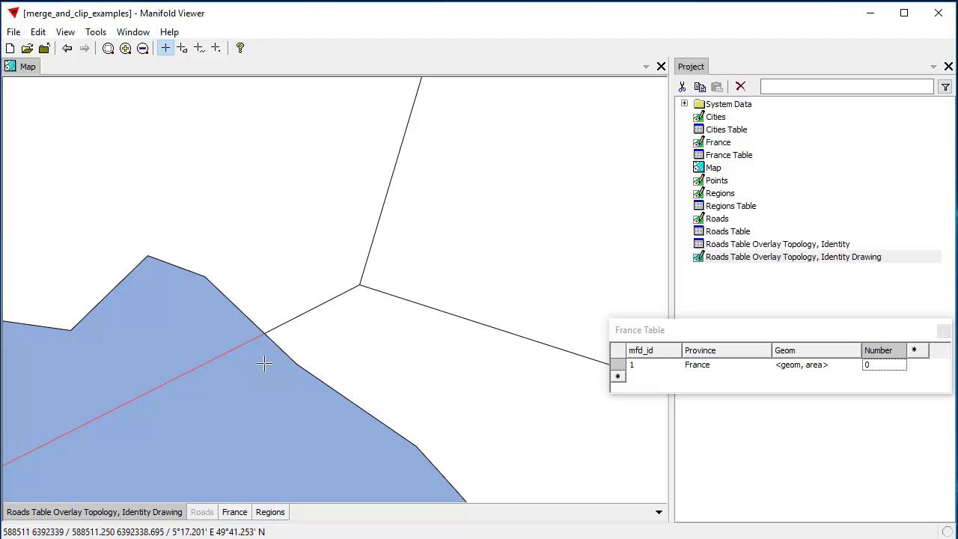
left_click(225, 351, "ctrl")
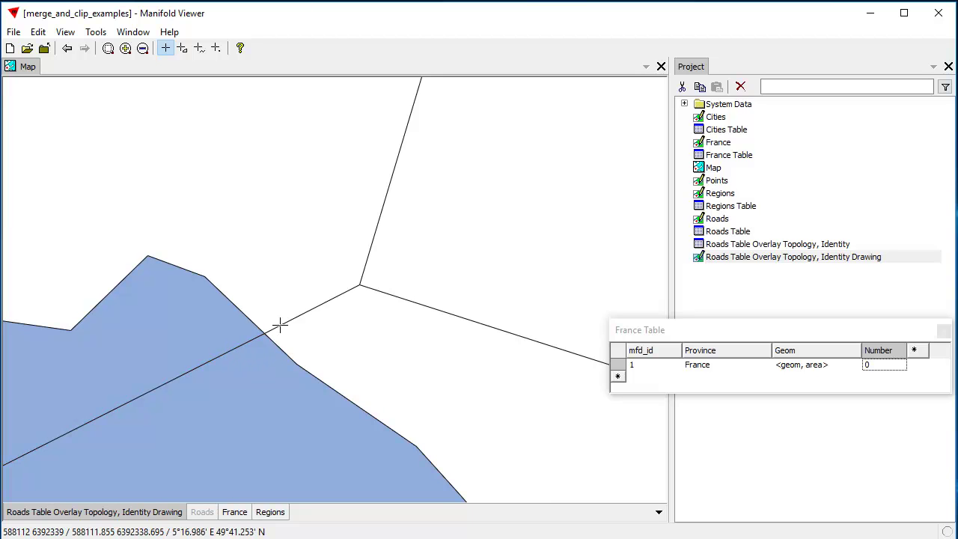
left_click(279, 324, "ctrl")
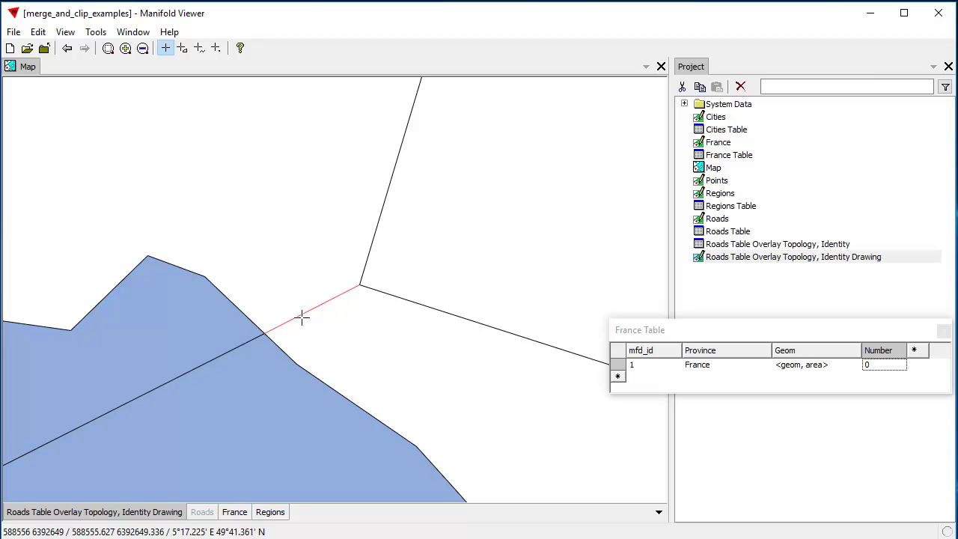
left_click(300, 315, "ctrl")
Step: Swap to the original Roads layer and test selecting the border-crossing road
left_click(177, 512)
left_click(205, 512)
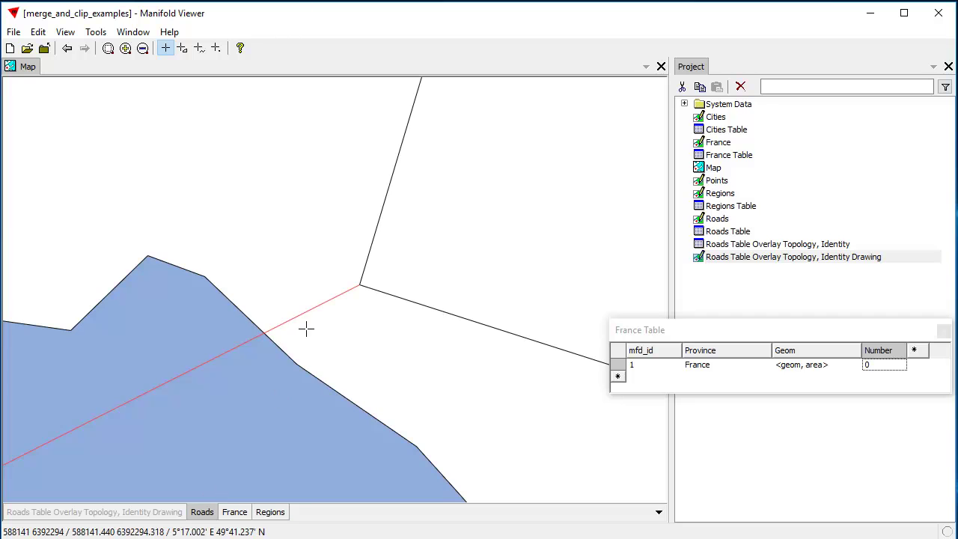
left_click(291, 318, "ctrl")
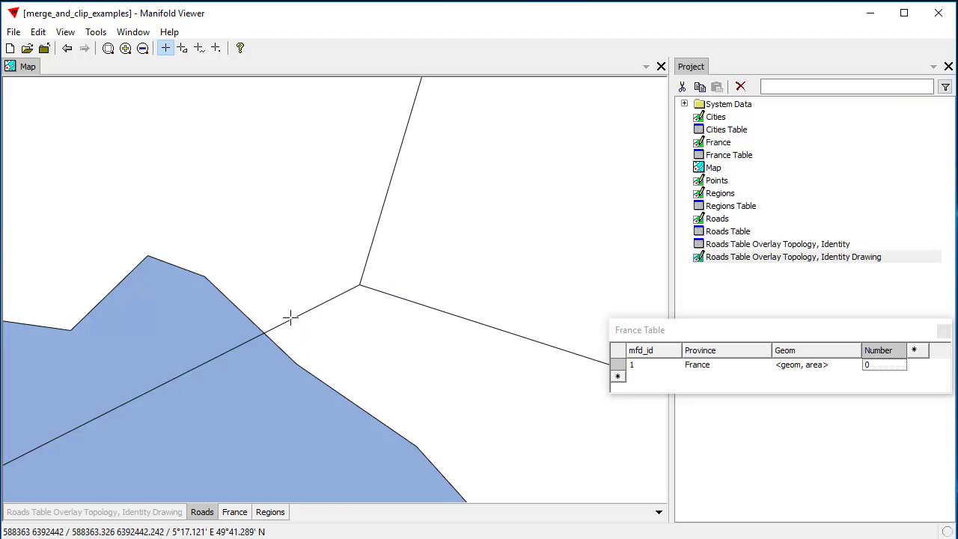
left_click(291, 319)
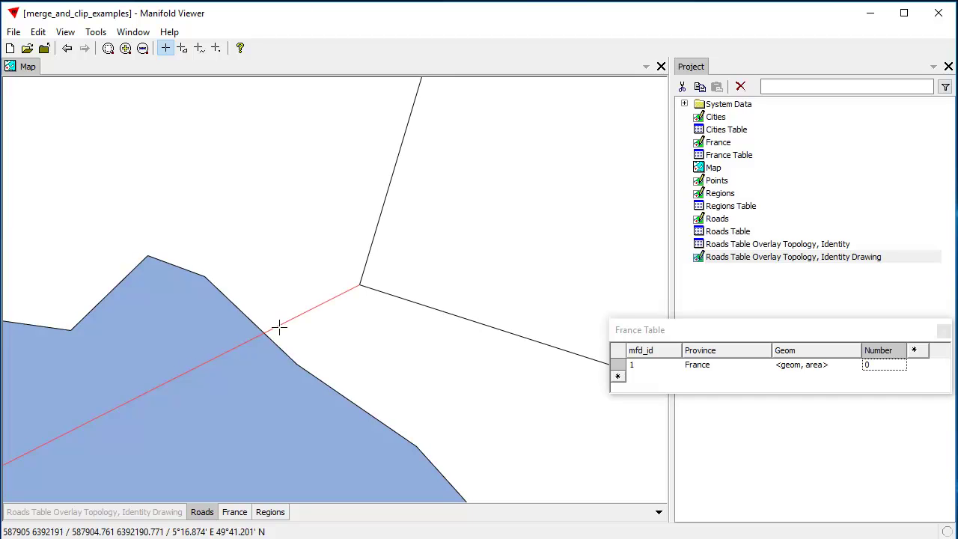
left_click(264, 347)
left_click(225, 352)
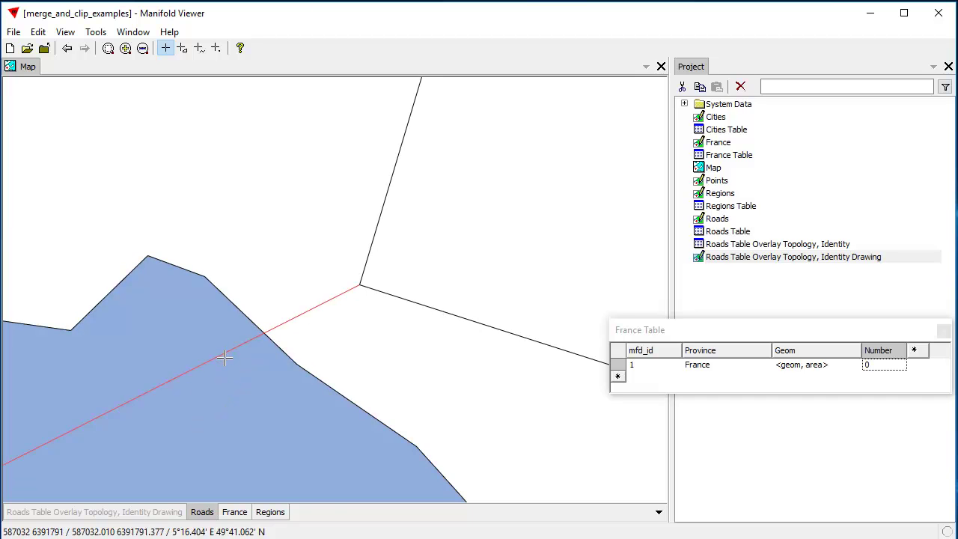
left_click(292, 319)
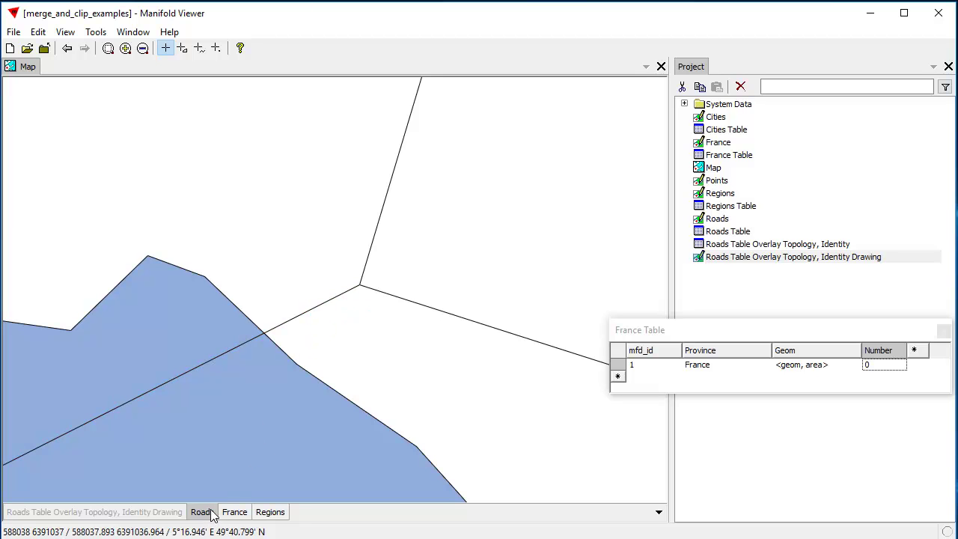
Step: Hide the original Roads layer and zoom out to show all of France
left_click(202, 513)
left_click(150, 513)
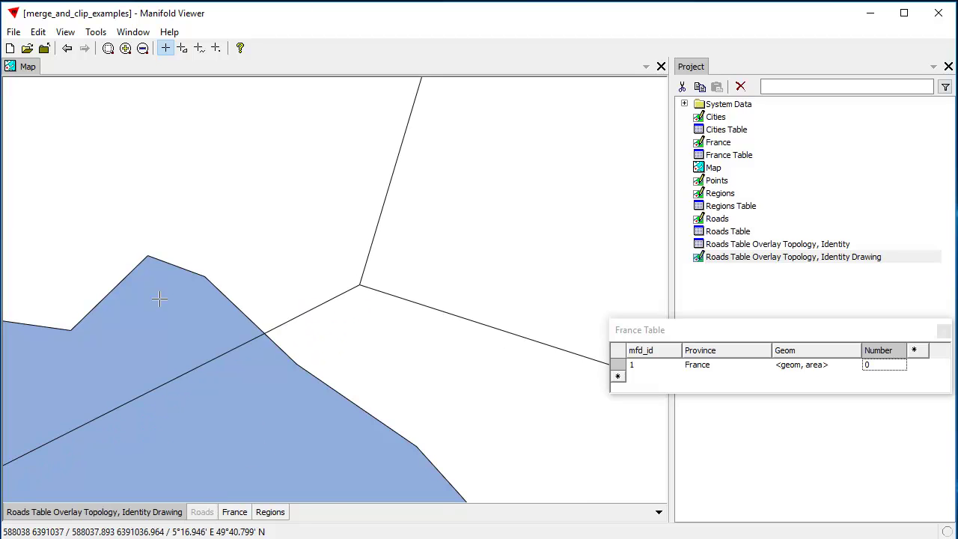
left_click(67, 49)
left_click(68, 49)
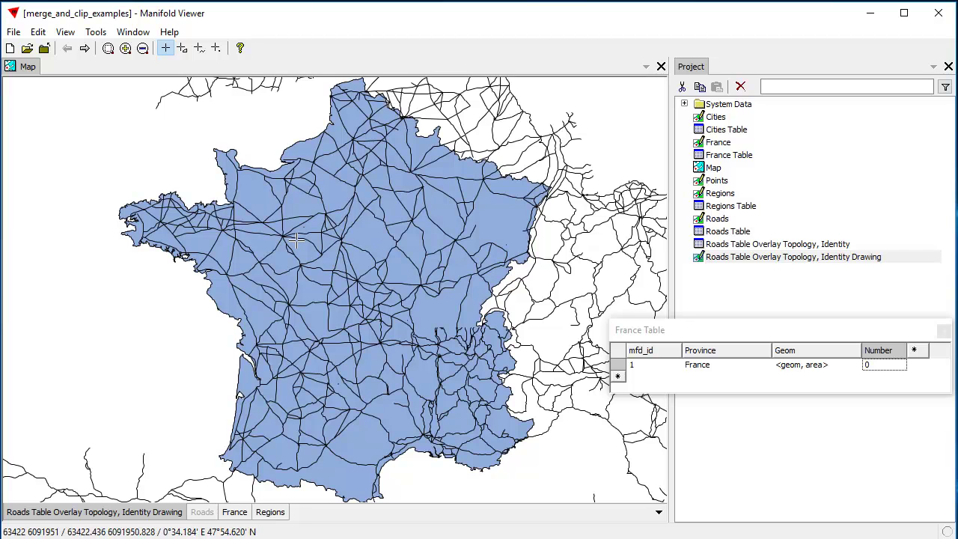
left_click_drag(297, 239, 415, 309)
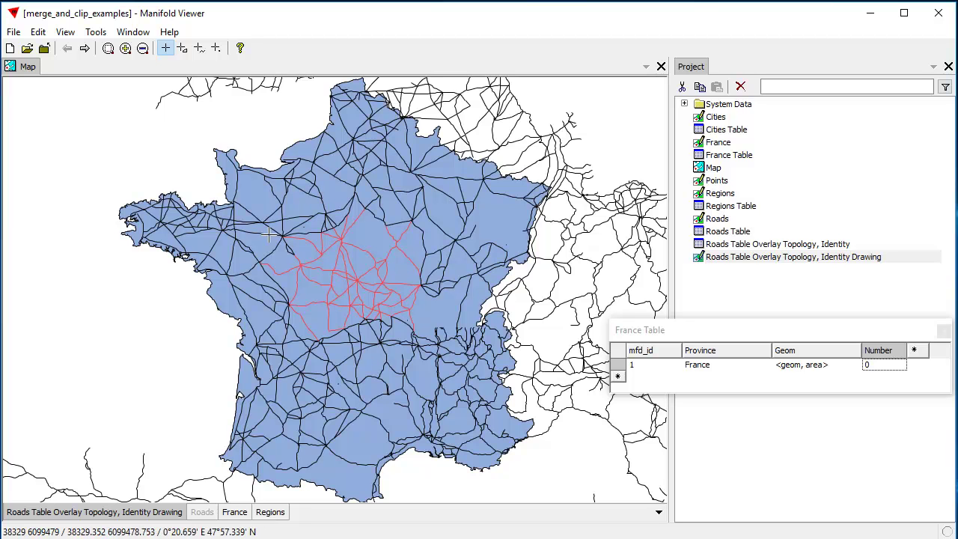
left_click_drag(251, 250, 464, 357)
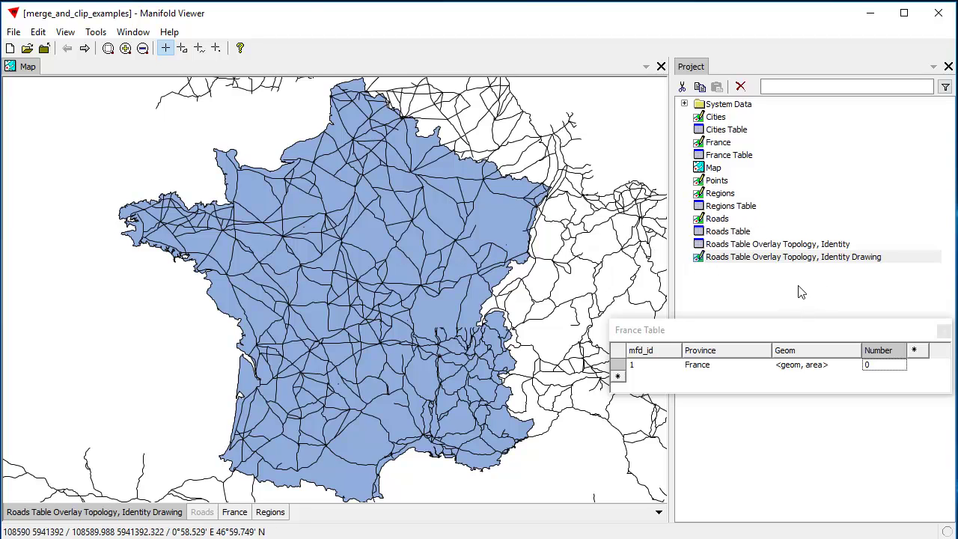
Step: Open Roads Table as a small floating window at the top right, then bring France Table forward
double_click(741, 235)
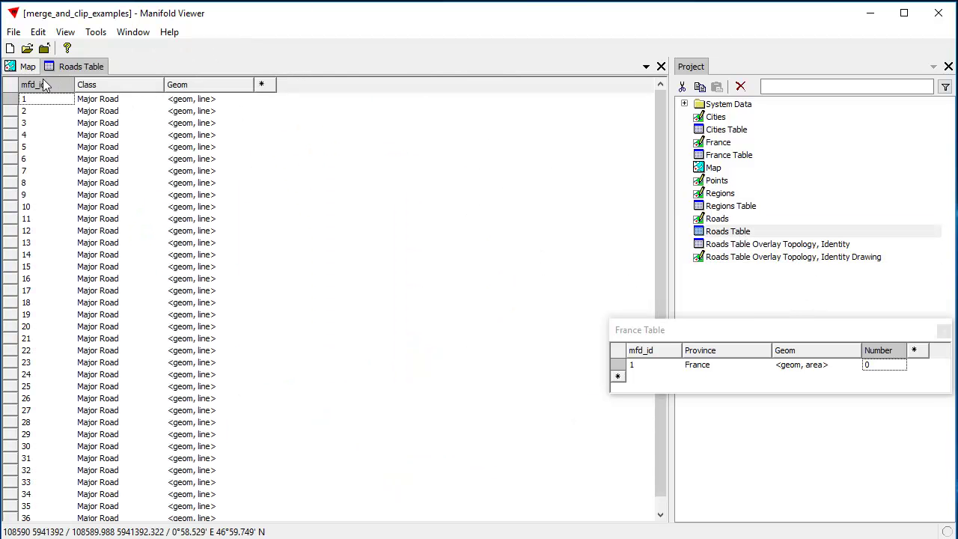
left_click_drag(61, 67, 64, 72)
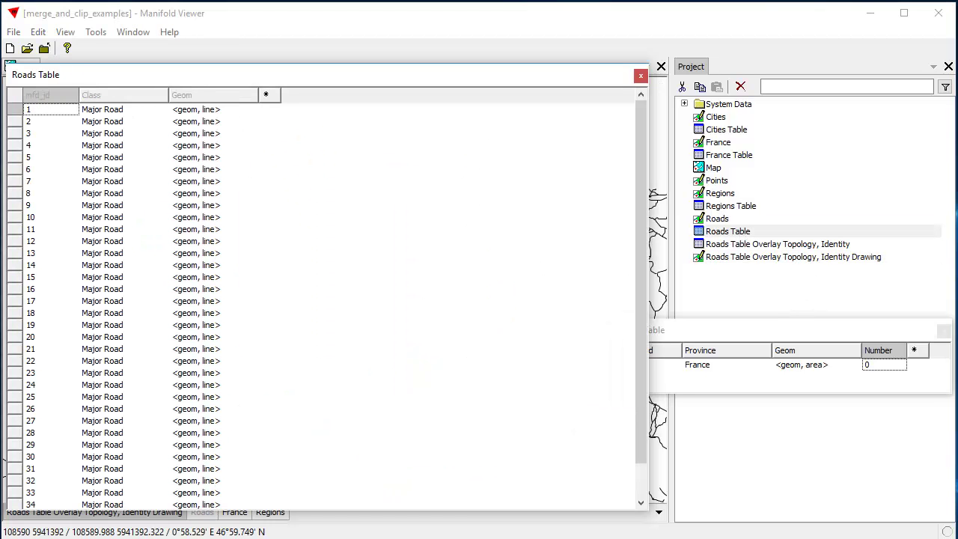
left_click_drag(647, 507, 321, 195)
left_click_drag(243, 82, 790, 32)
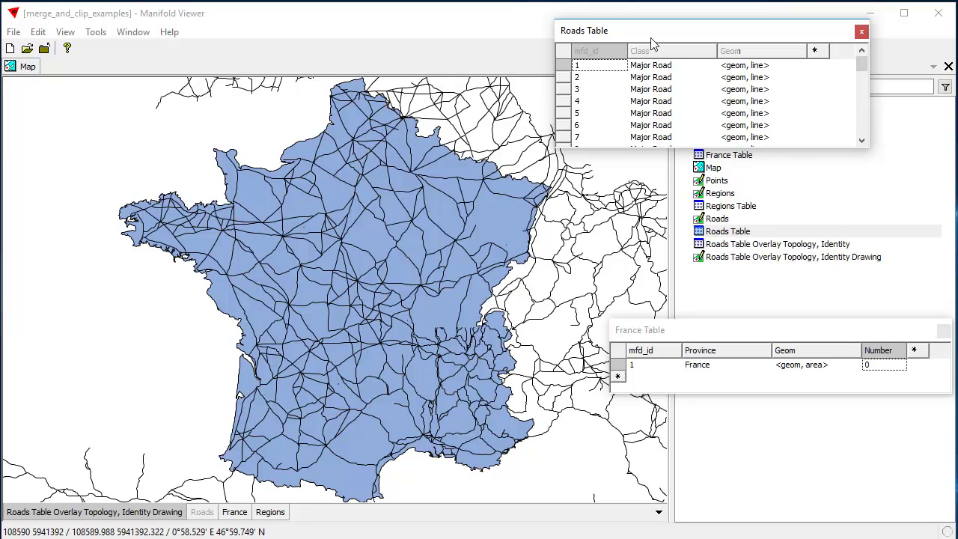
left_click(766, 333)
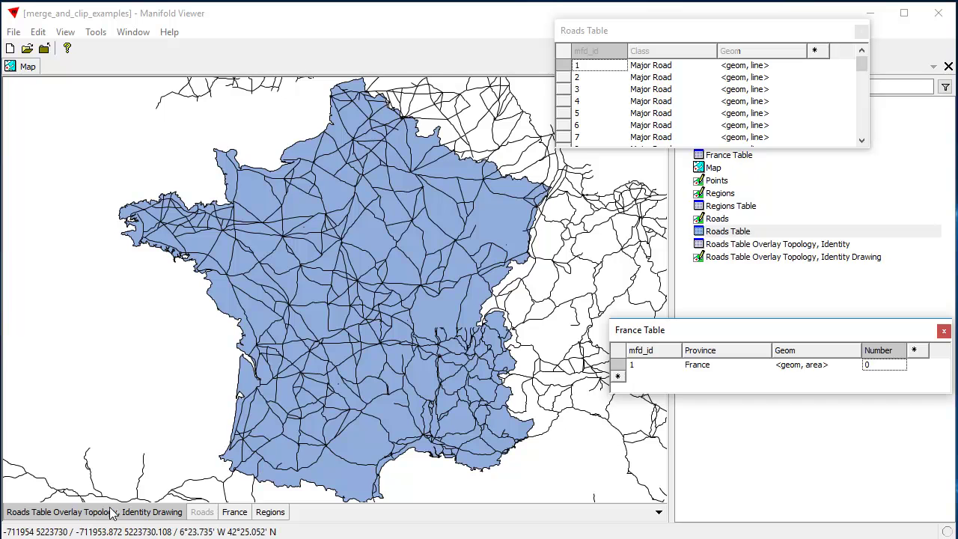
Step: Open the Identity overlay table as a resized floating window and rearrange the Roads and France tables
double_click(844, 247)
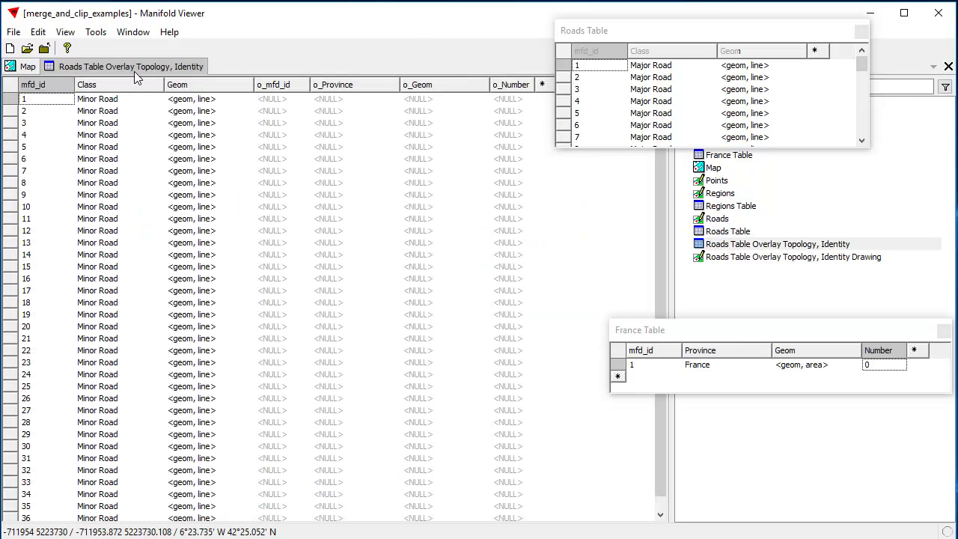
left_click_drag(137, 69, 143, 79)
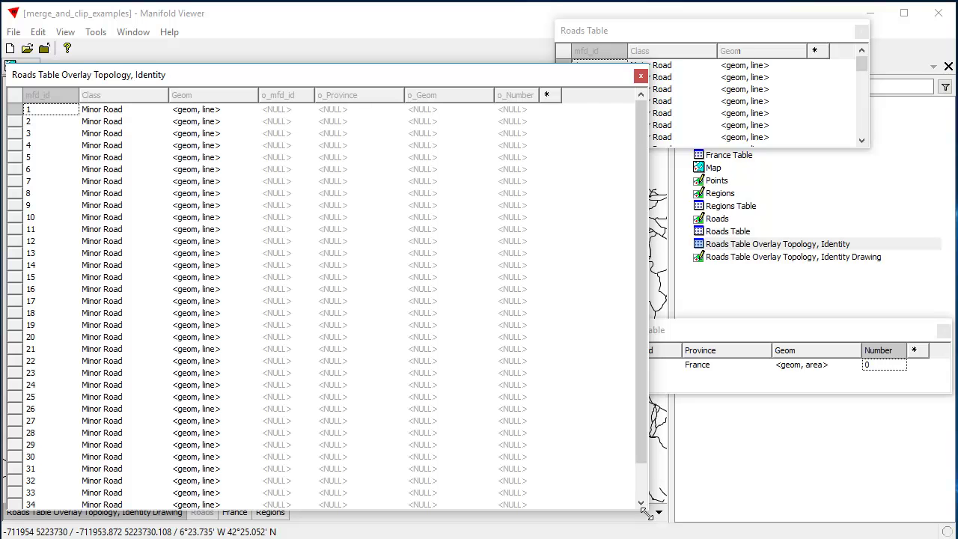
left_click_drag(648, 510, 590, 235)
left_click_drag(477, 76, 576, 167)
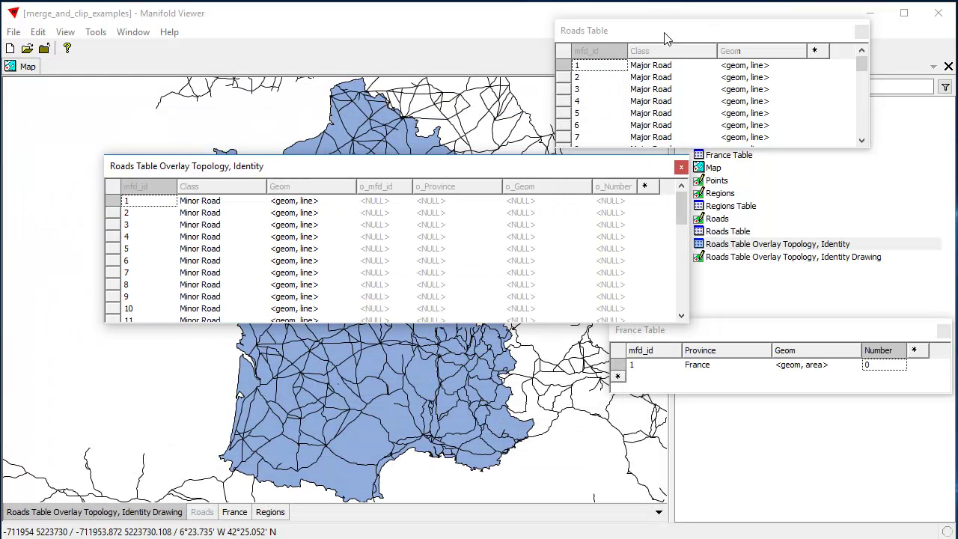
left_click_drag(668, 38, 235, 23)
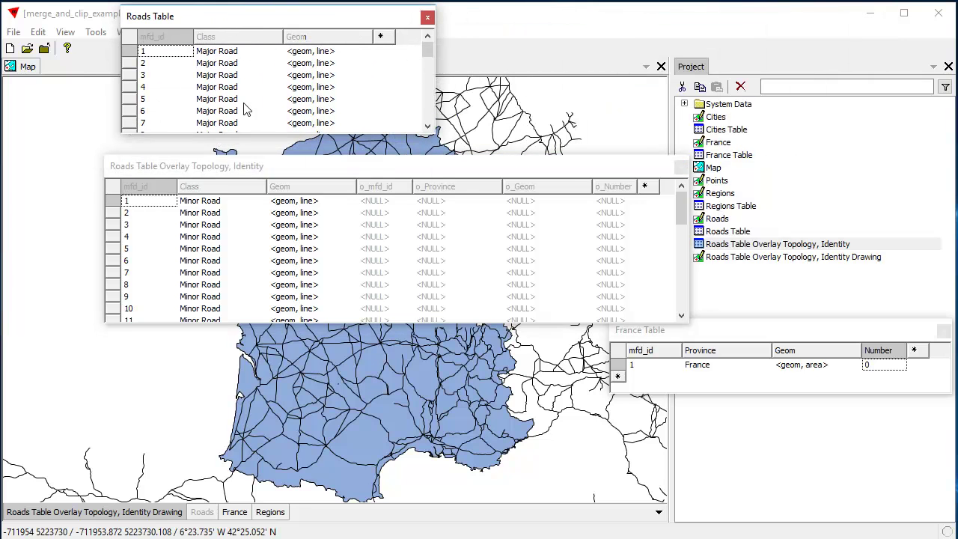
left_click_drag(878, 329, 623, 363)
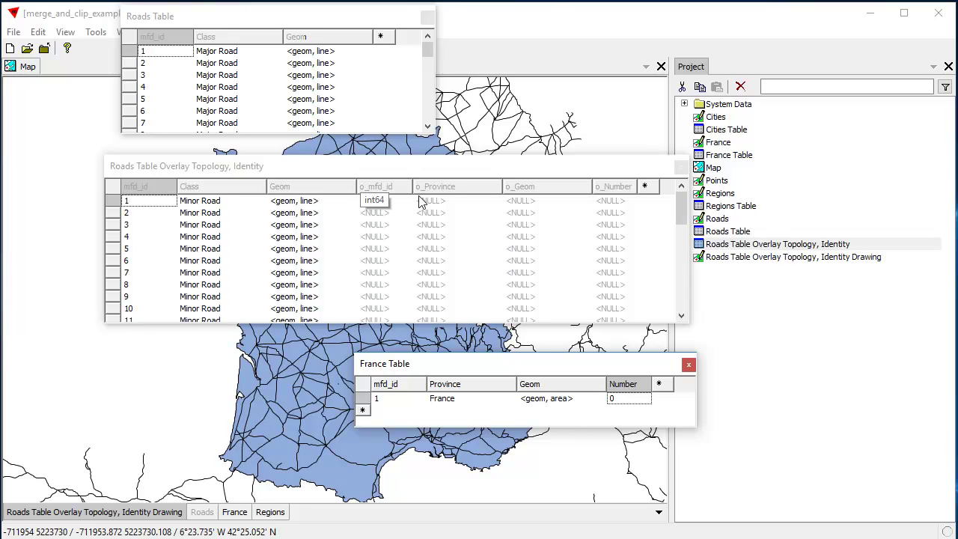
Step: Jump to the overlay table's last records and inspect row 7514's o_Province value France
left_click(465, 397)
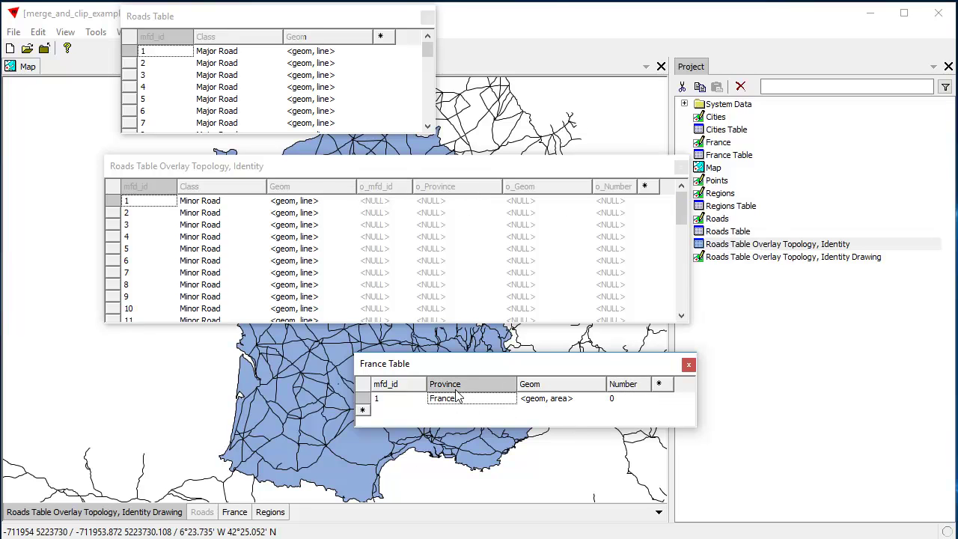
left_click(454, 173)
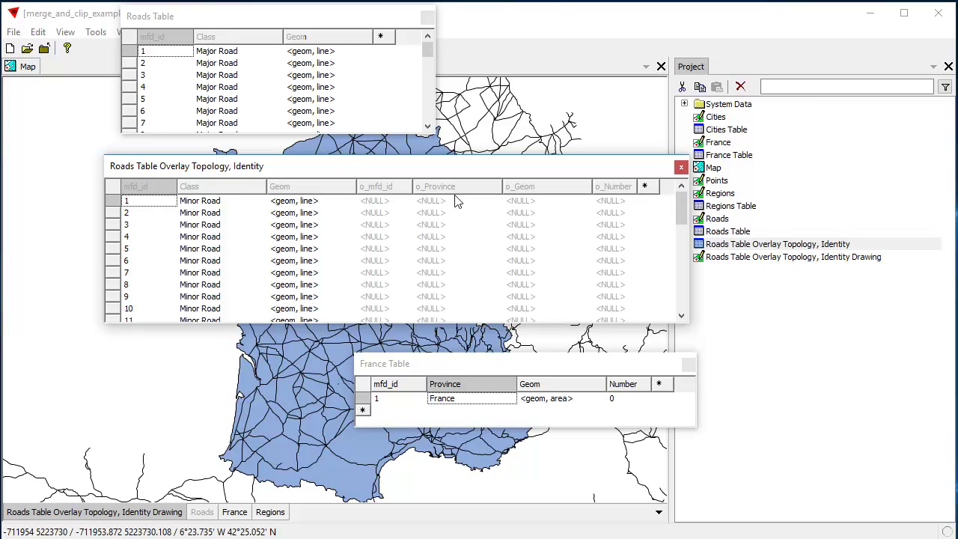
key("ctrl+End")
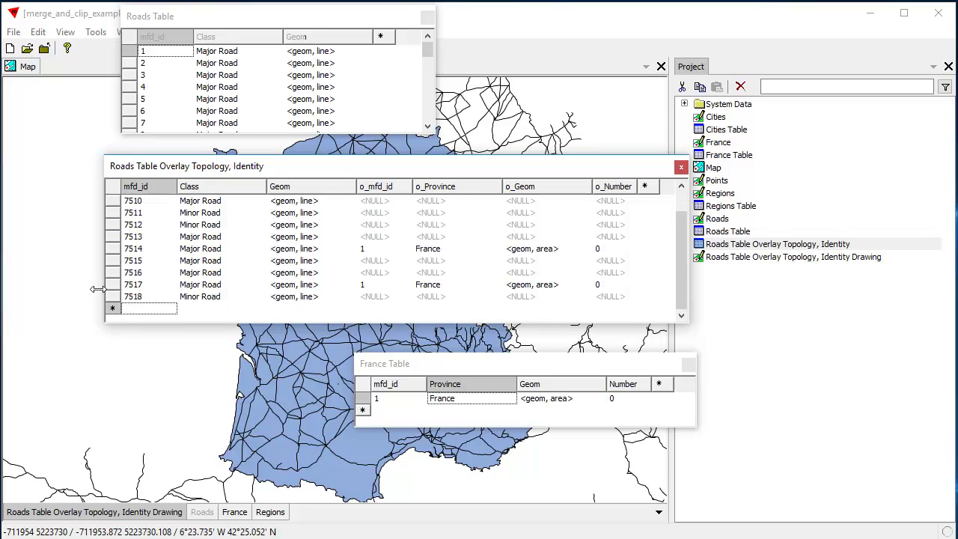
left_click(114, 249)
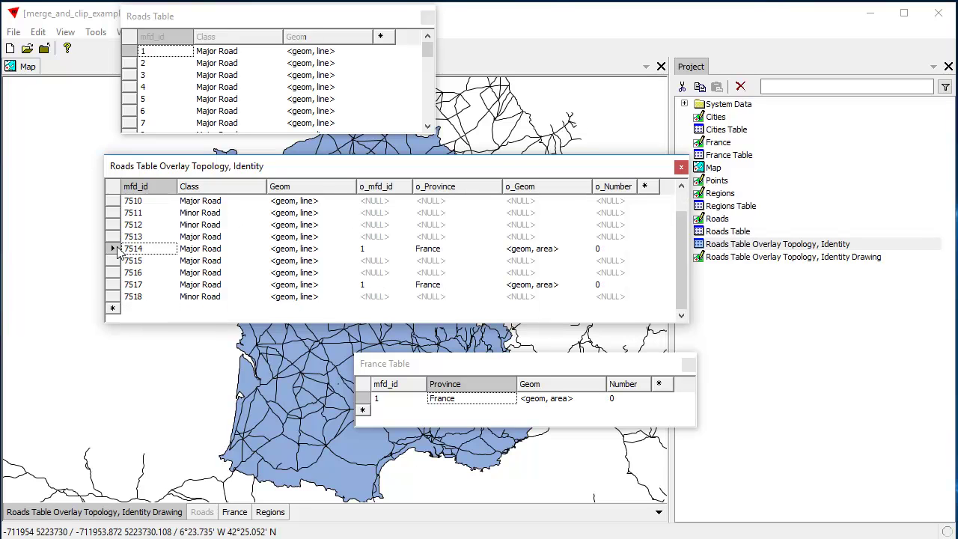
left_click(453, 254)
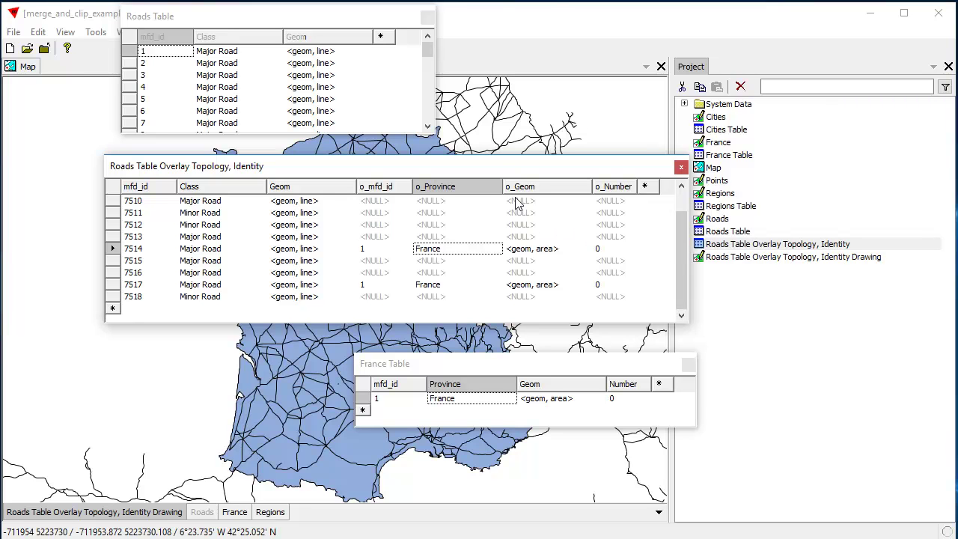
Step: Close the Roads and France tables, then narrow the overlay table and move it aside
left_click(427, 16)
left_click_drag(467, 166, 696, 146)
left_click_drag(919, 213, 764, 213)
left_click_drag(687, 145, 865, 186)
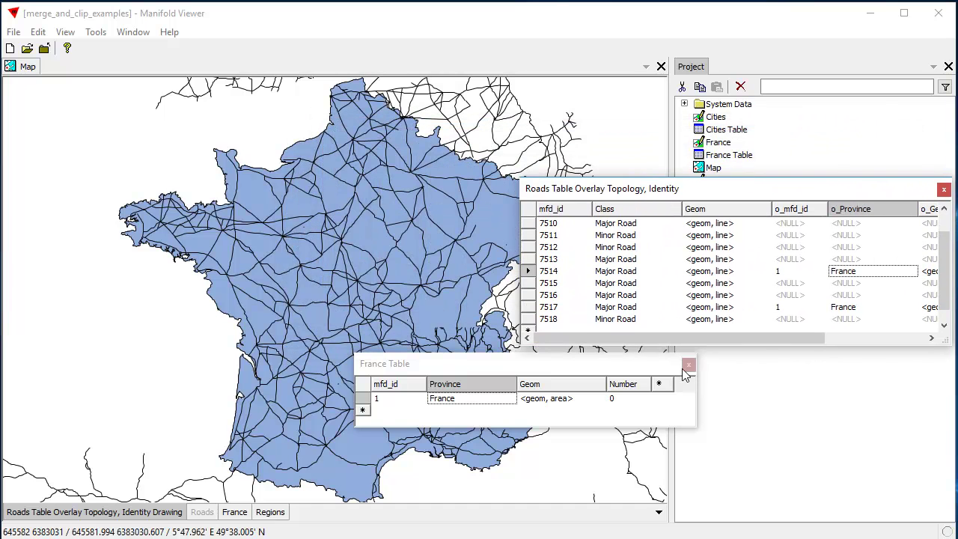
left_click(687, 365)
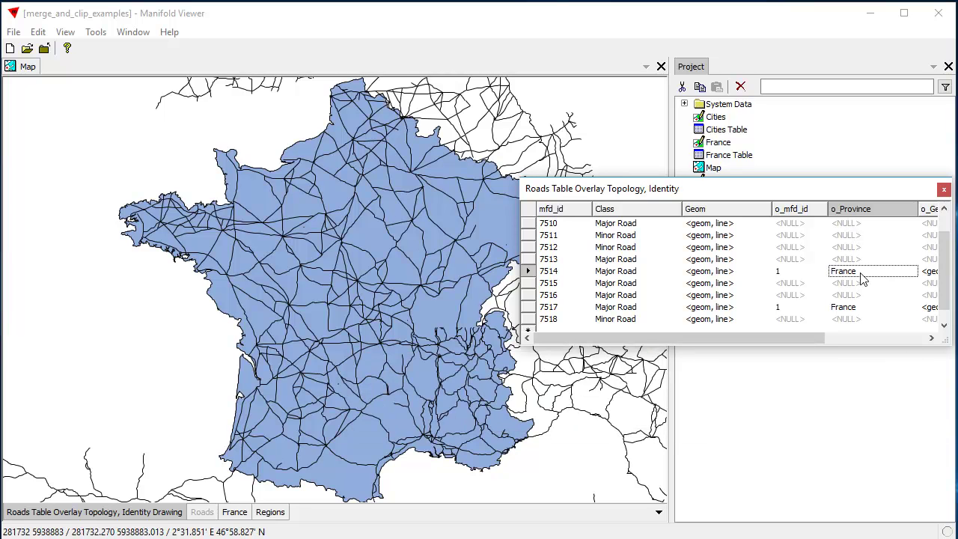
Step: Make the Identity overlay drawing the active map layer and bring up the Transform dialog
left_click(116, 517)
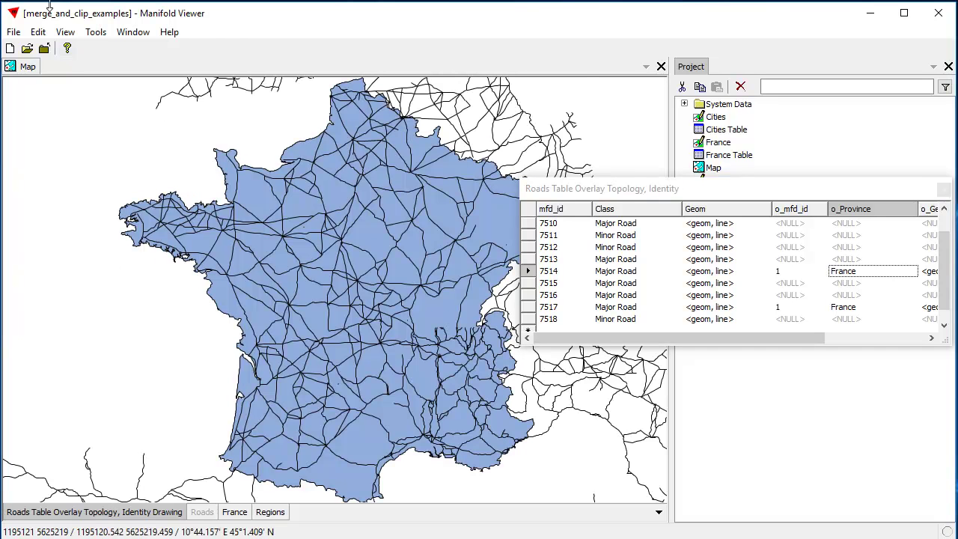
left_click(30, 65)
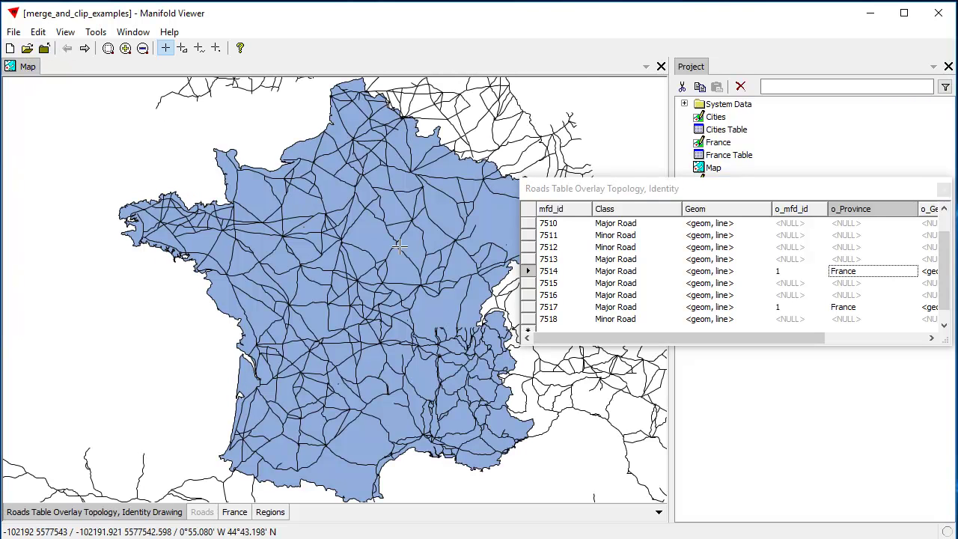
left_click(37, 32)
left_click(75, 182)
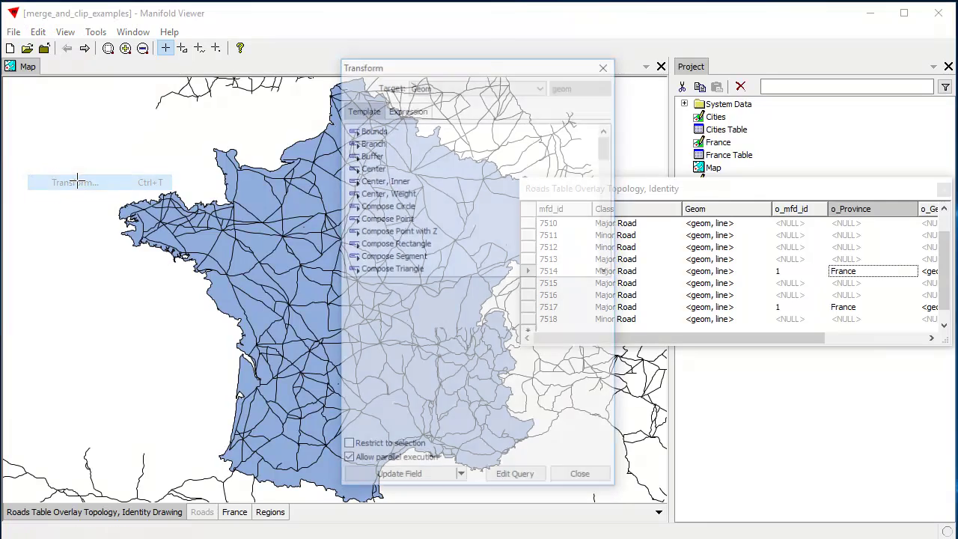
left_click_drag(451, 75, 175, 67)
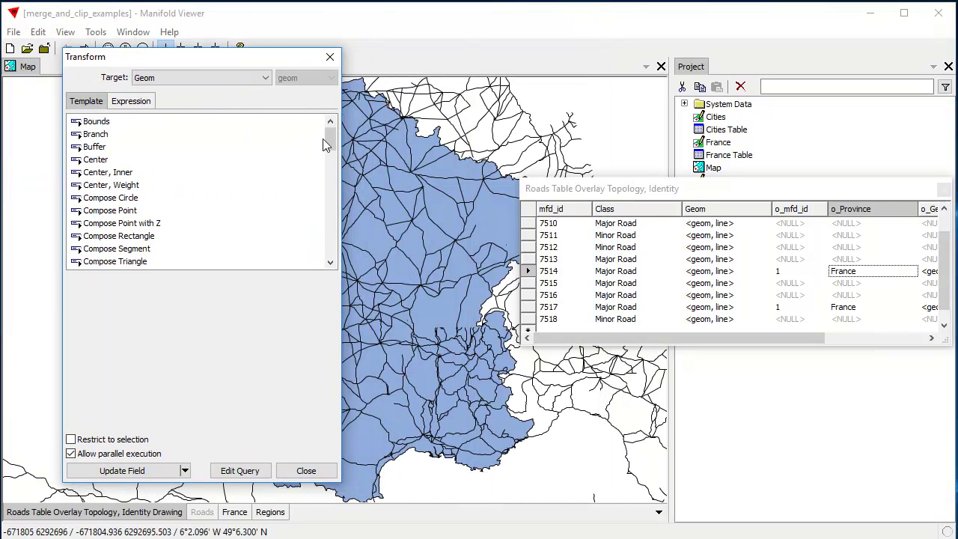
left_click_drag(331, 139, 344, 205)
Step: Dismiss Transform and set up a Text Contains selection query on the o_Province field
left_click(332, 472)
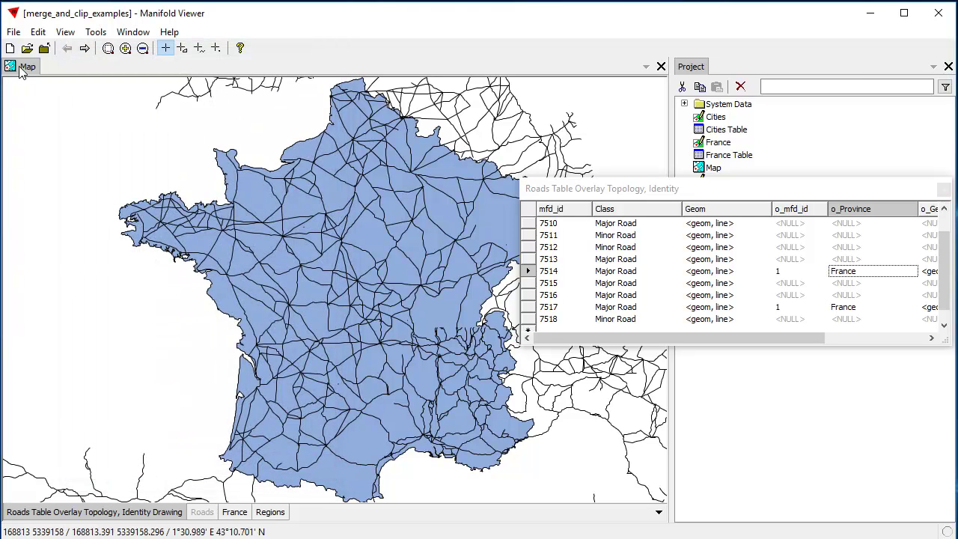
left_click(38, 32)
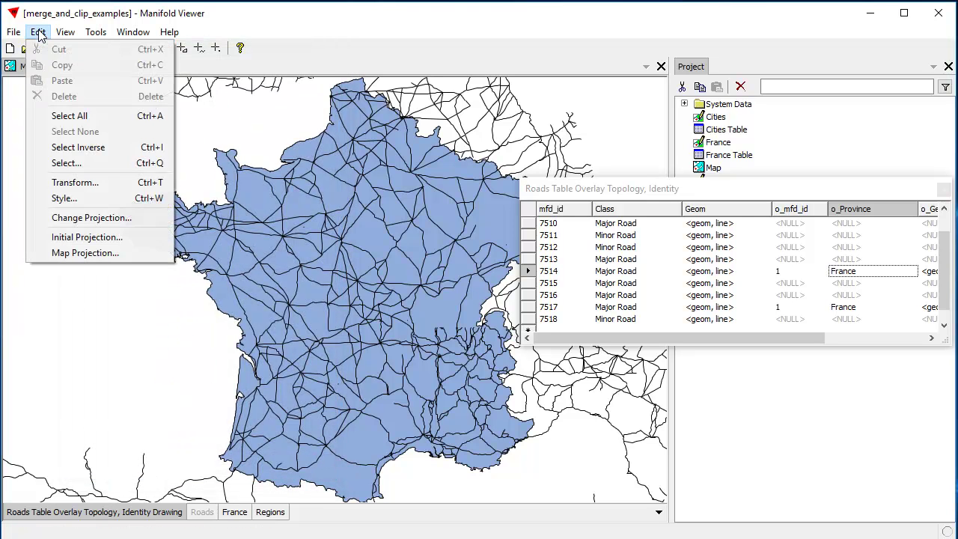
left_click(77, 163)
left_click_drag(454, 92, 221, 88)
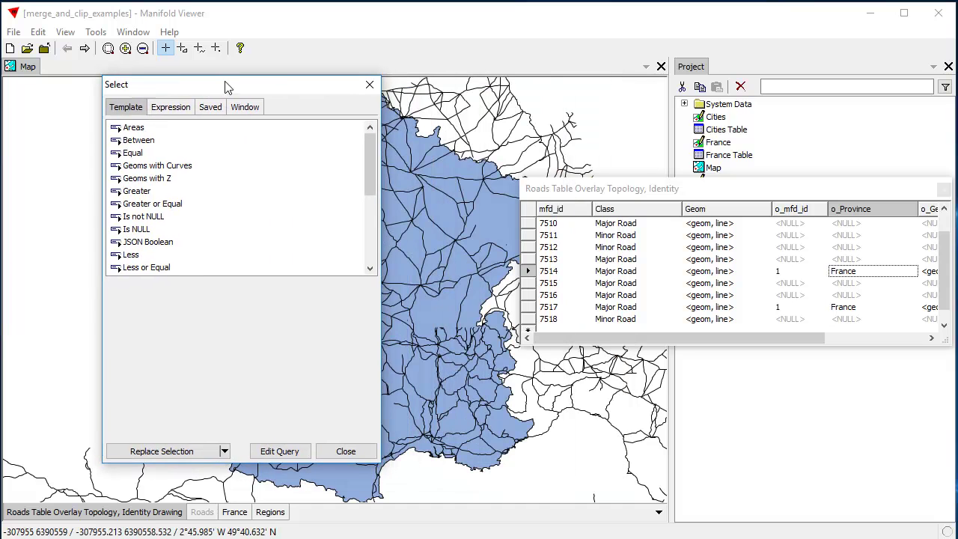
left_click_drag(367, 166, 368, 221)
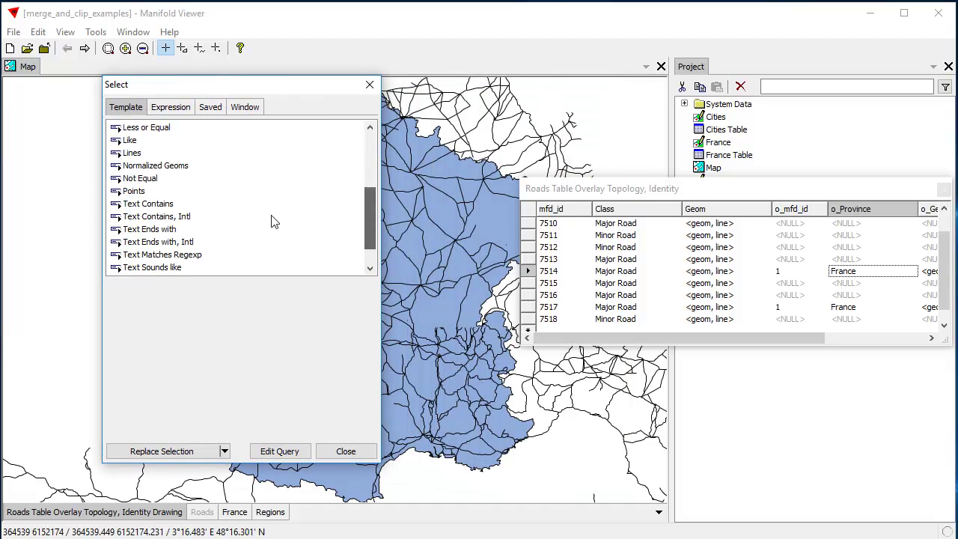
left_click(142, 206)
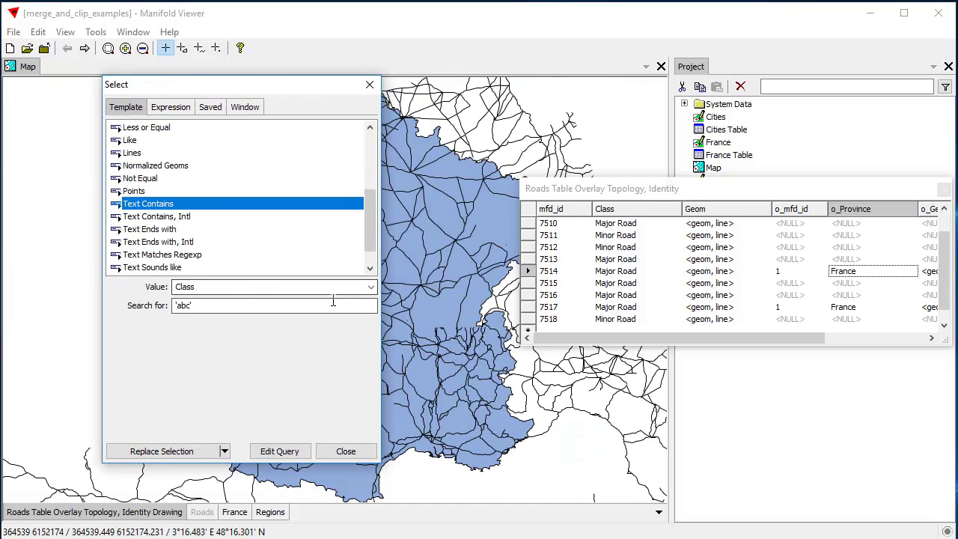
left_click(361, 287)
left_click(197, 309)
Step: Search for 'Fra' and replace the selection with all matching roads inside France
left_click(188, 307)
key("BackSpace")
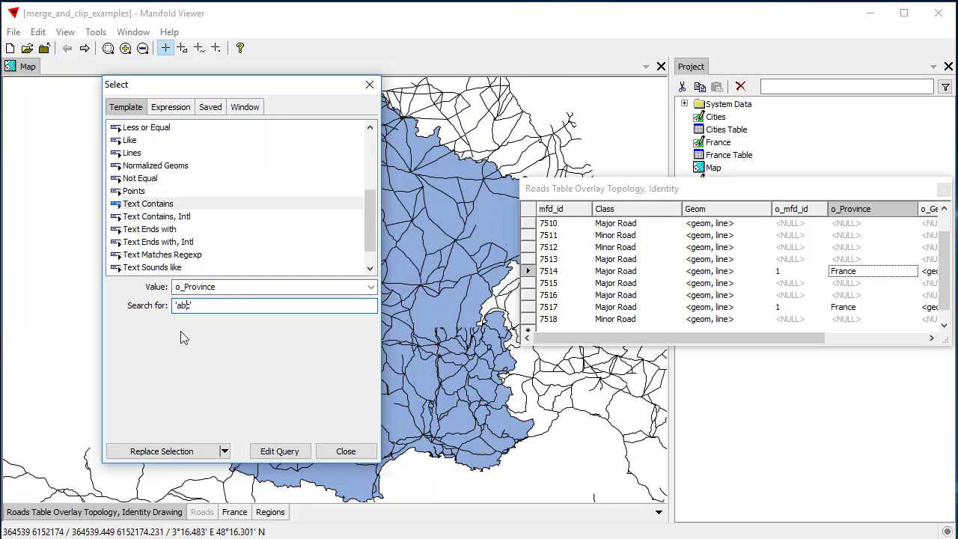
key("BackSpace")
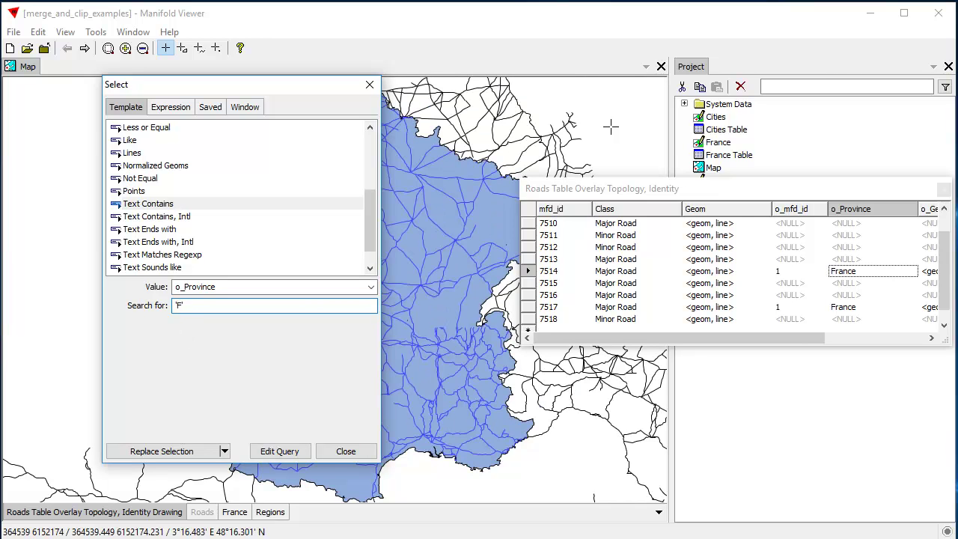
left_click_drag(295, 85, 203, 58)
type("''ra")
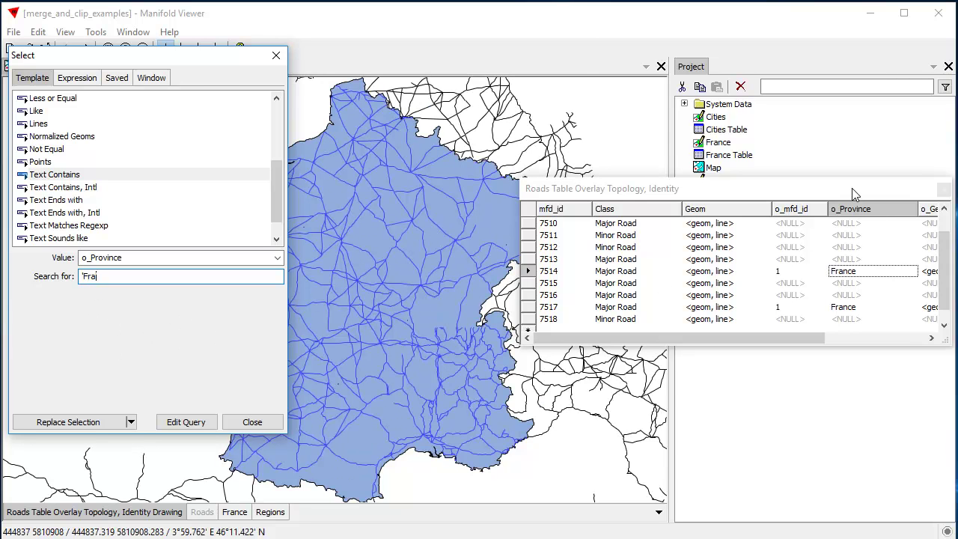
left_click_drag(851, 193, 830, 192)
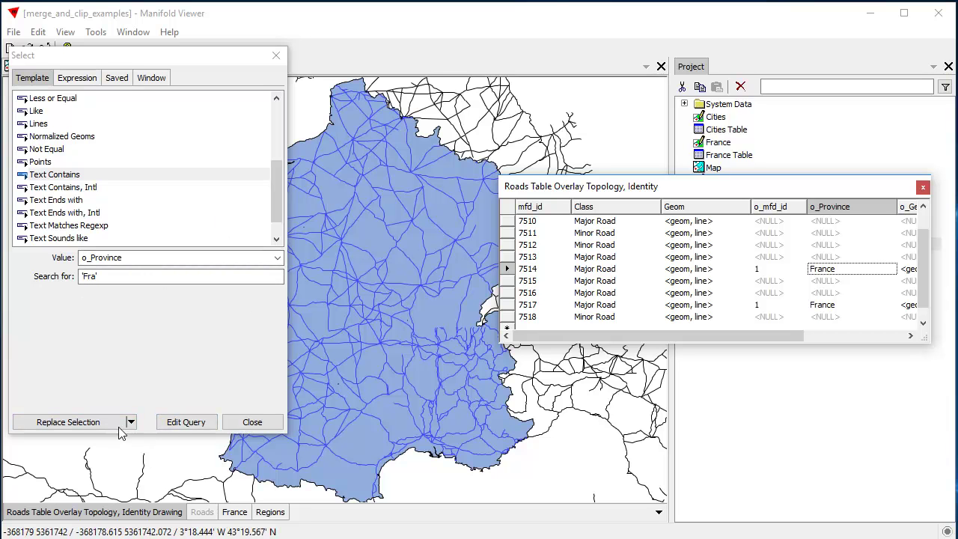
left_click(86, 422)
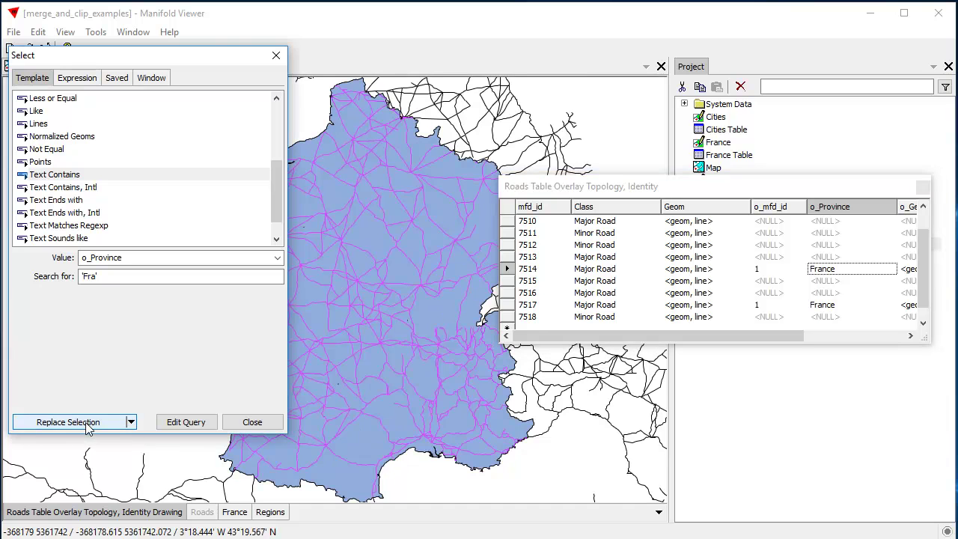
left_click(253, 422)
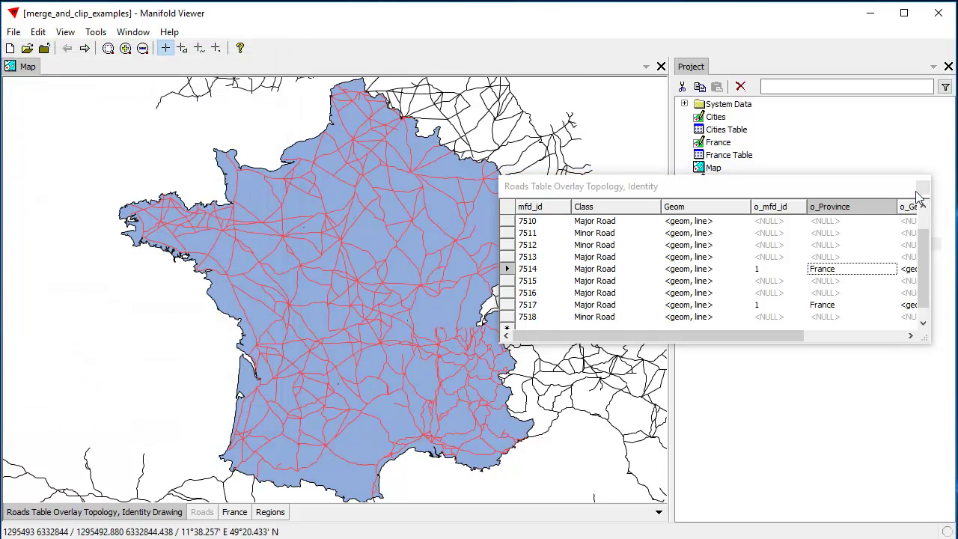
Step: Reopen the Identity overlay table as a small floating window beside France, showing rows through 7518
left_click(923, 186)
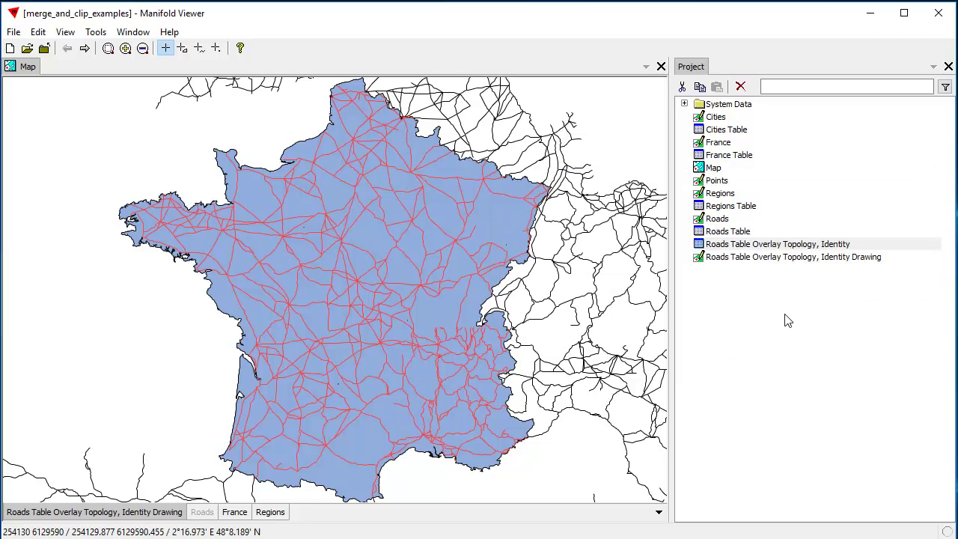
double_click(802, 247)
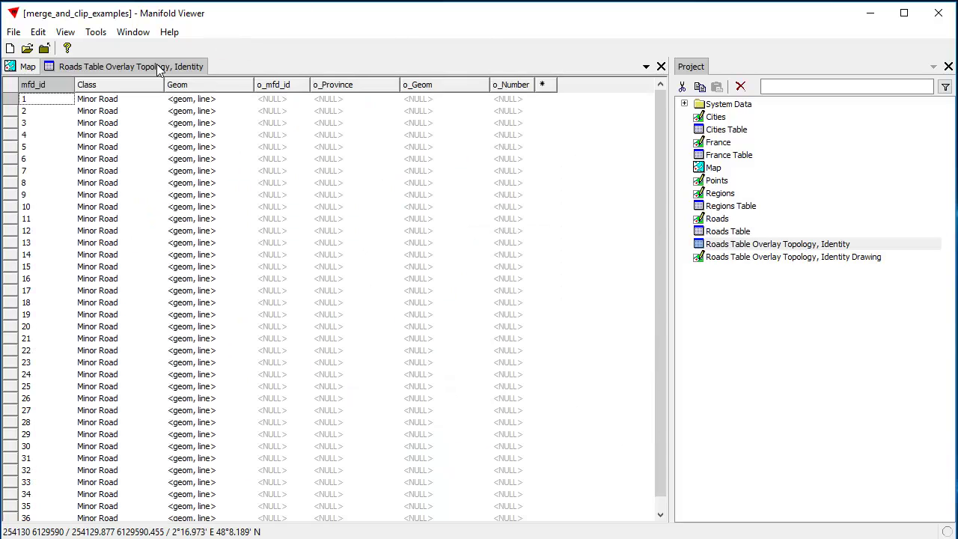
double_click(159, 69)
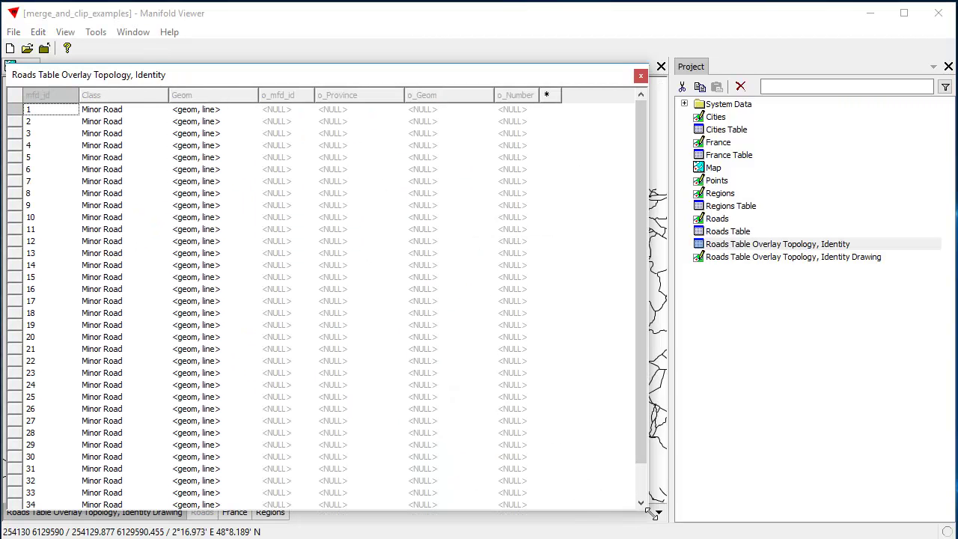
left_click_drag(641, 506, 488, 202)
left_click_drag(394, 75, 857, 287)
key("ctrl+End")
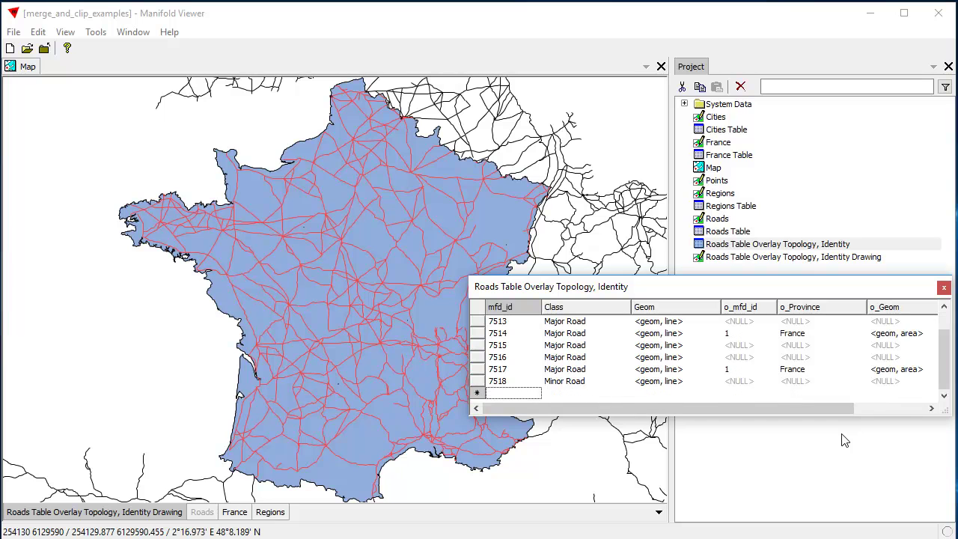
left_click_drag(942, 377, 943, 365)
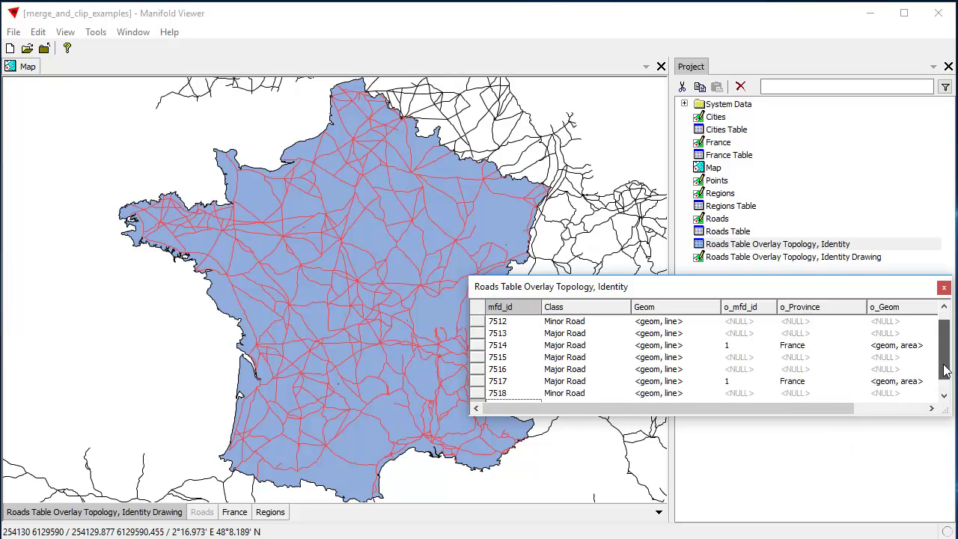
Step: Delete the selected overlay roads inside France with Edit > Delete, then close the Identity table window
left_click(137, 513)
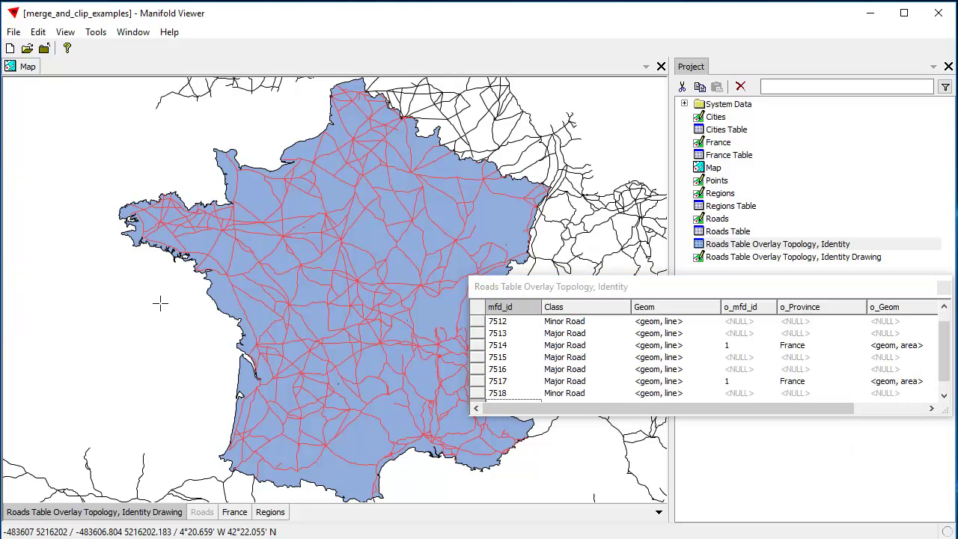
left_click(13, 69)
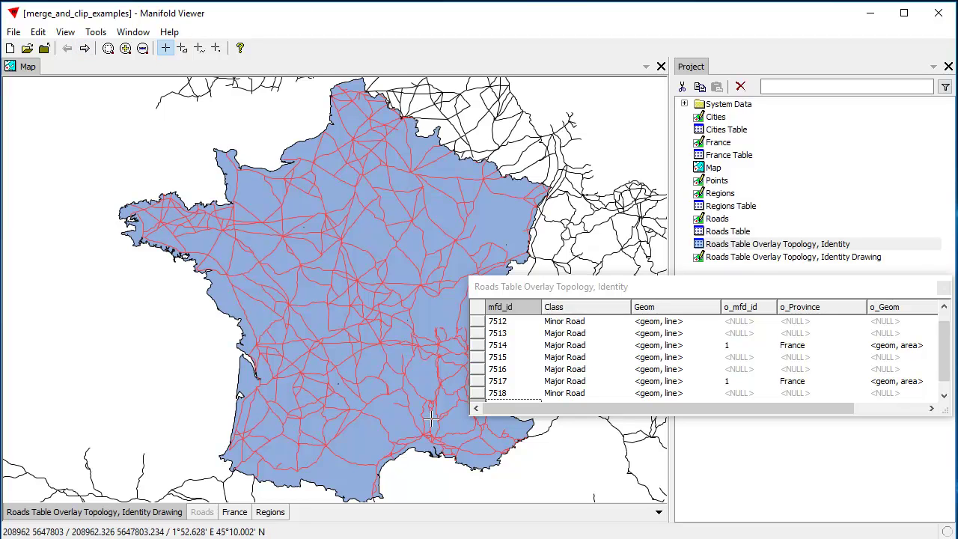
left_click(38, 32)
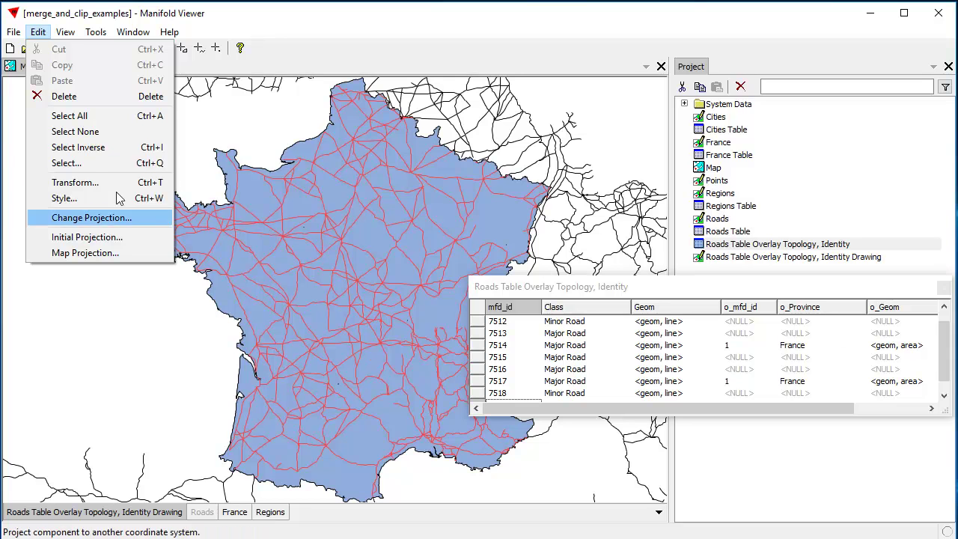
left_click(67, 96)
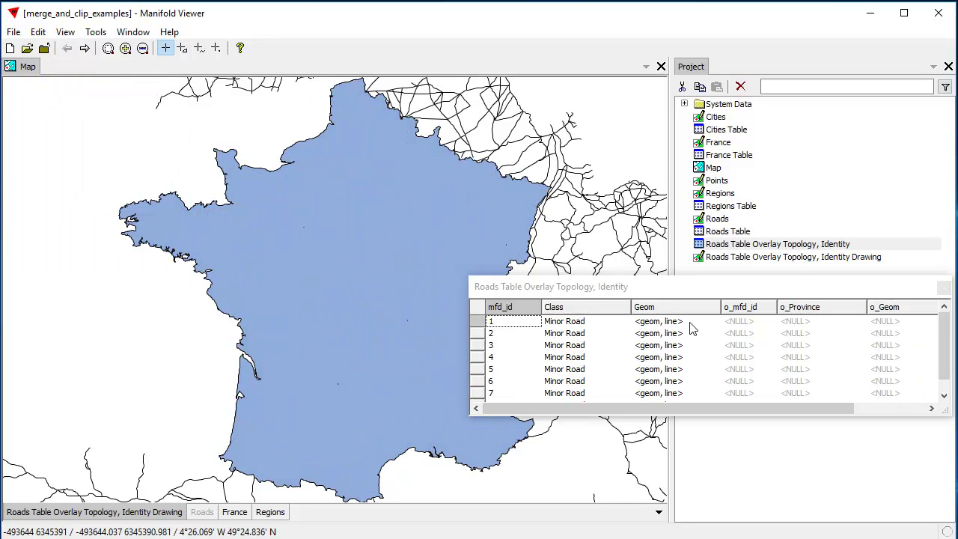
left_click_drag(793, 290, 719, 247)
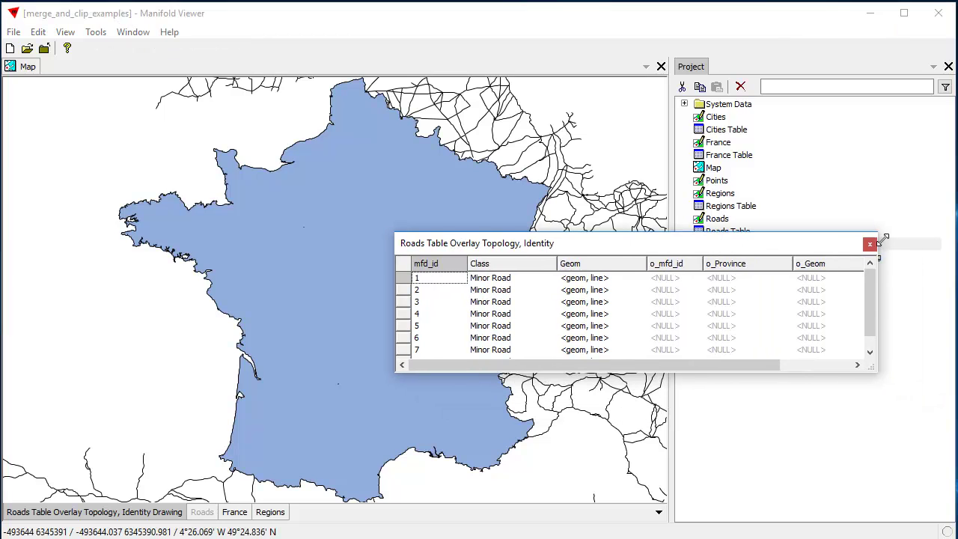
left_click(869, 244)
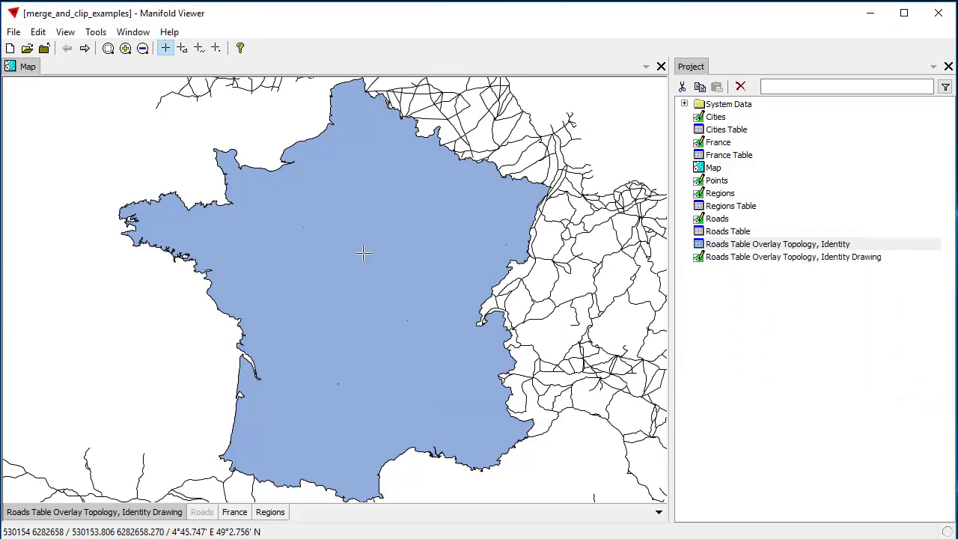
Step: Zoom out and turn off the Regions layer, keeping the France layer visible in light blue
scroll(420, 300, "down", 1)
scroll(418, 300, "down", 1)
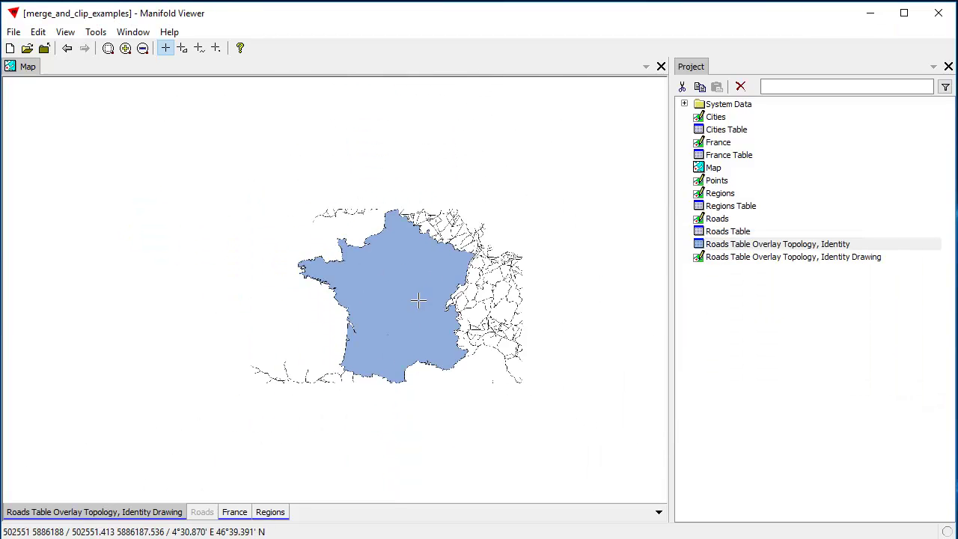
left_click(231, 515)
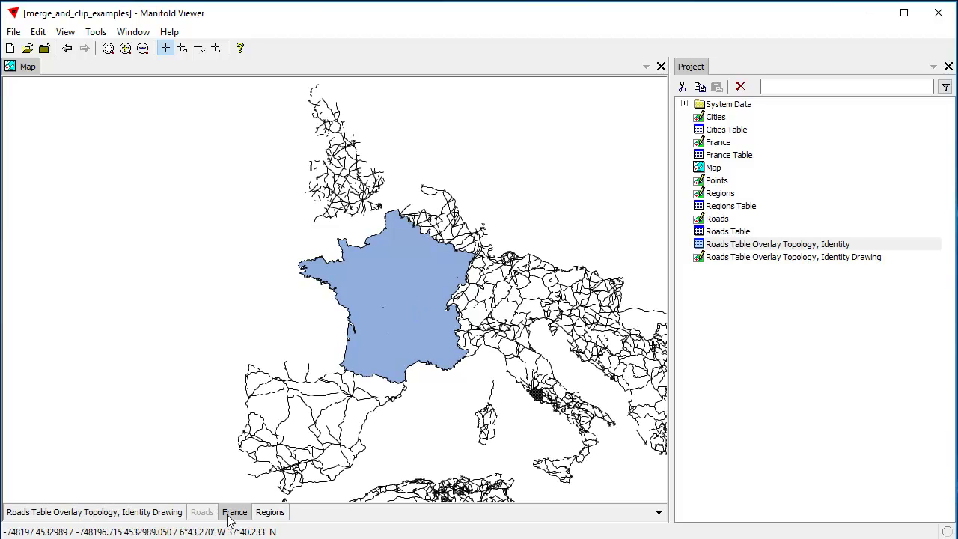
left_click(269, 514)
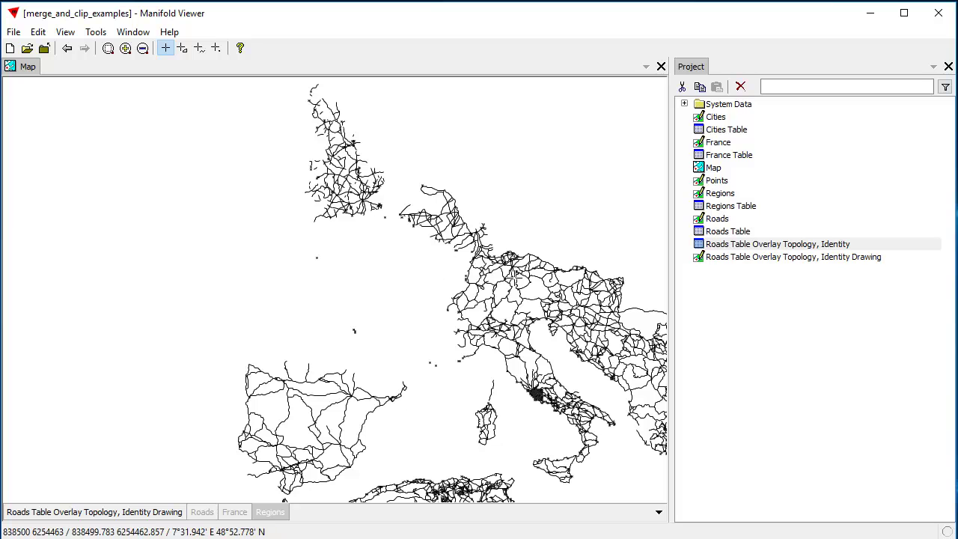
left_click(241, 513)
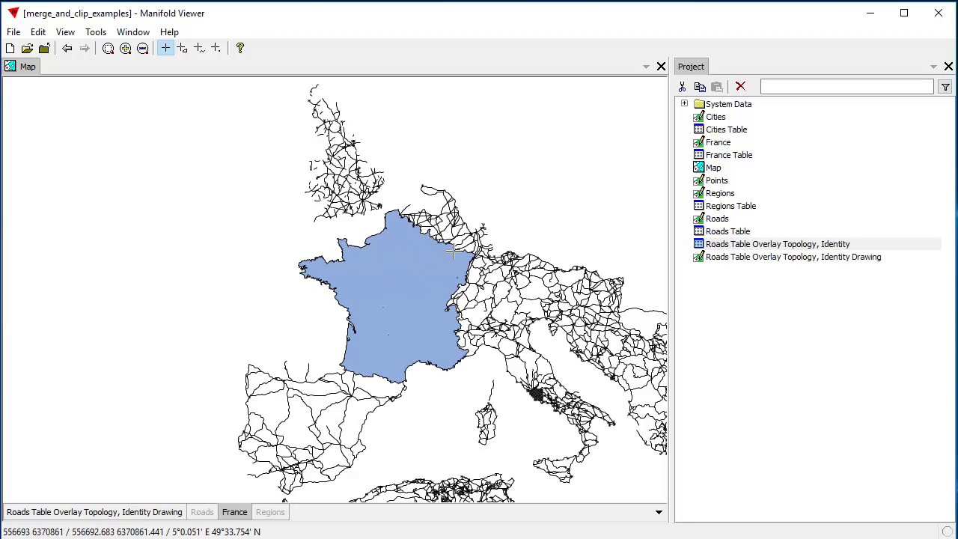